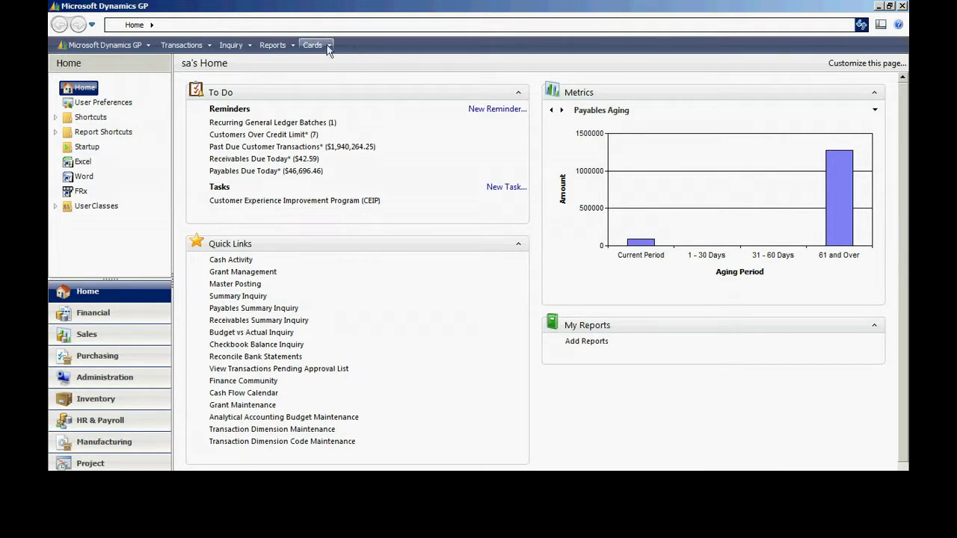
Step: Start contract AA named aa for a customer picked from the lookup
{"action": "left_click", "coordinate": [322, 47]}
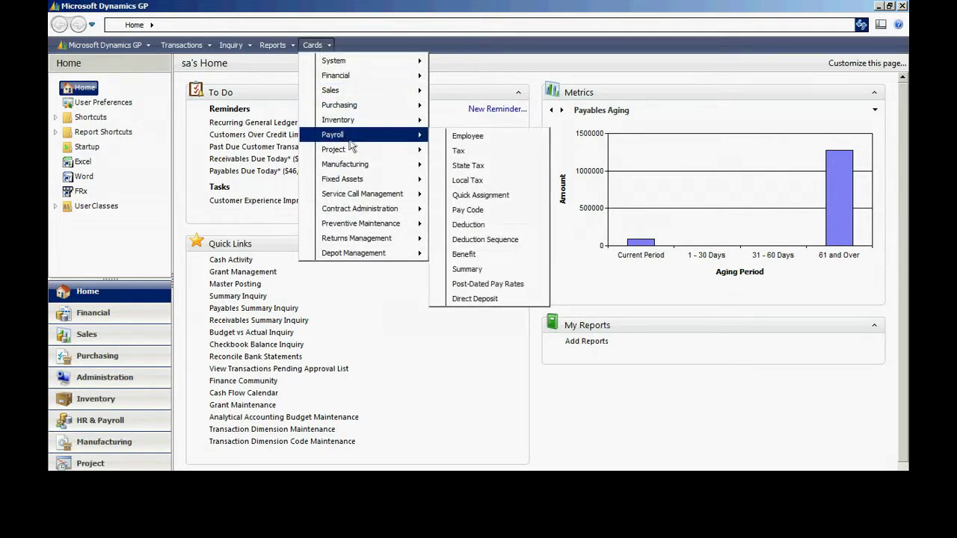
{"action": "mouse_move", "coordinate": [388, 149]}
{"action": "left_click", "coordinate": [464, 150]}
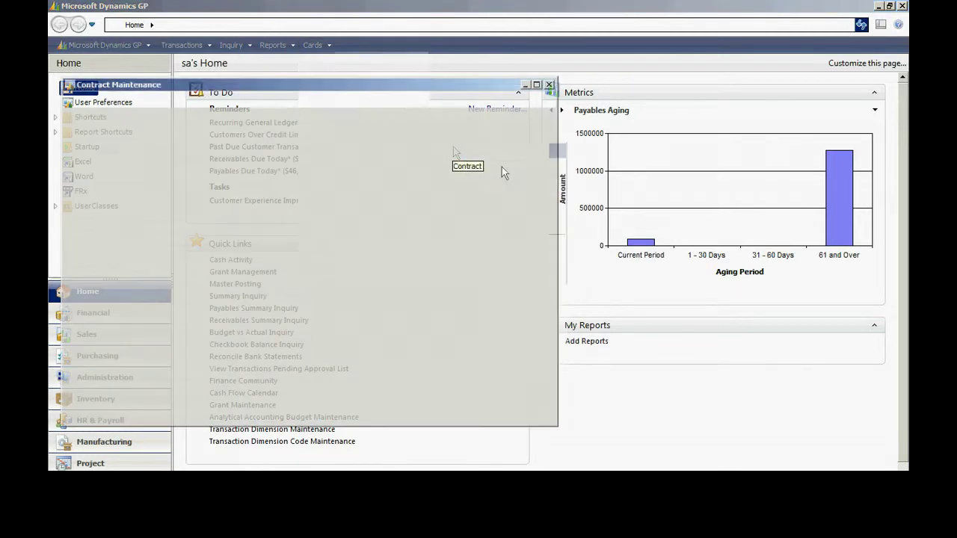
{"action": "left_click", "coordinate": [269, 138]}
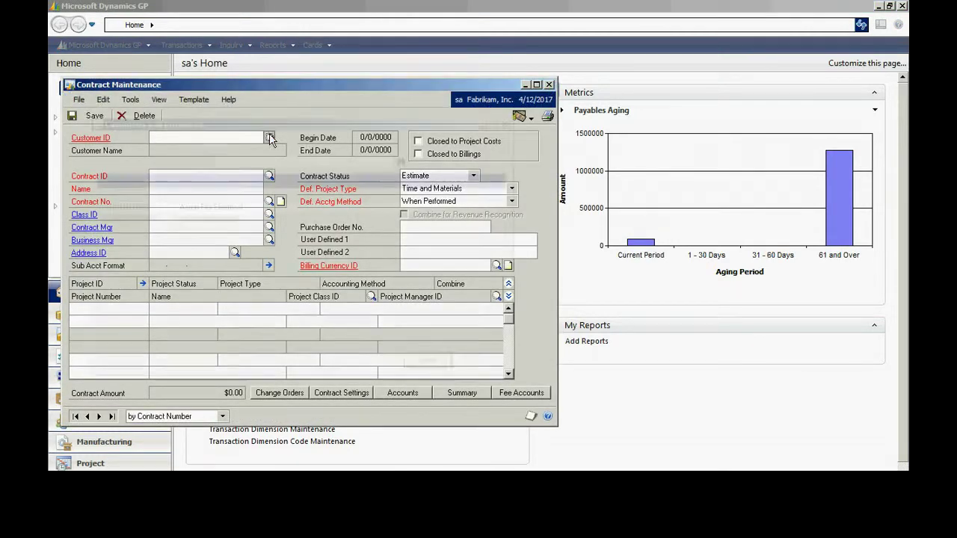
{"action": "double_click", "coordinate": [208, 208]}
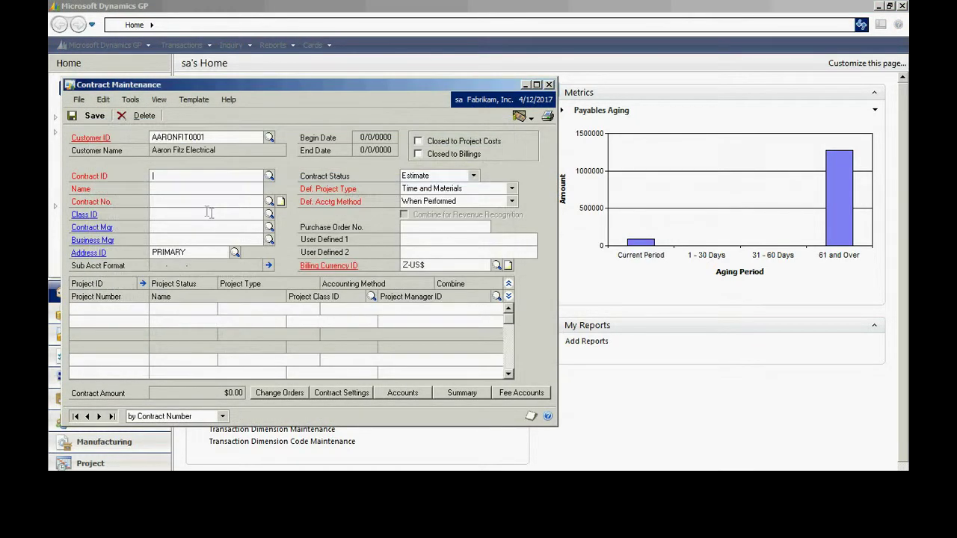
{"action": "type", "text": "AA"}
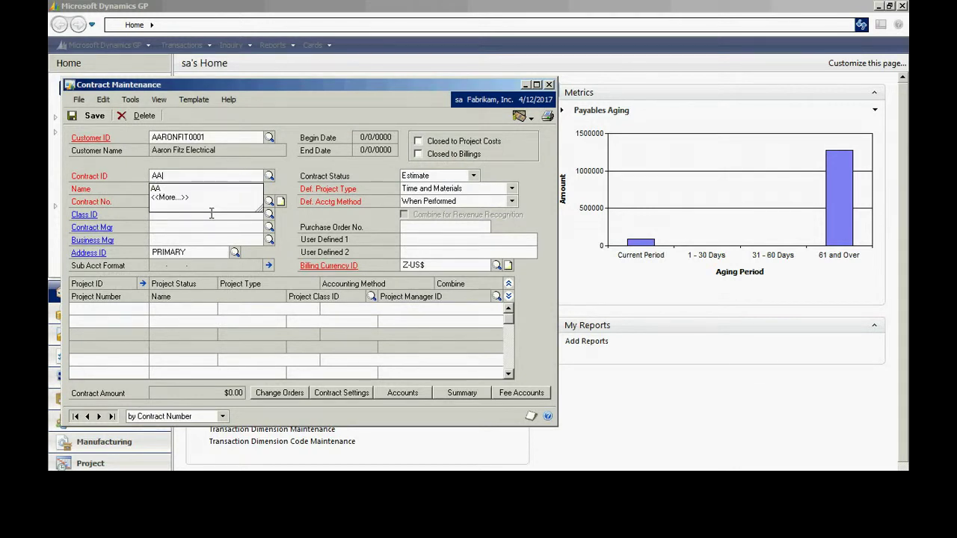
{"action": "key", "text": "Tab"}
{"action": "type", "text": "aa"}
{"action": "key", "text": "Tab"}
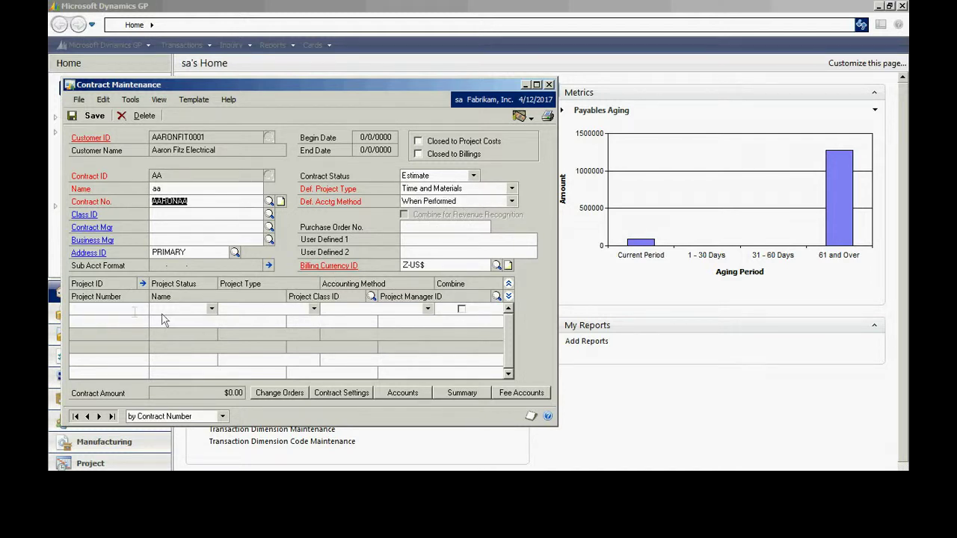
Step: Add project AA as the contract's first project line
{"action": "left_click", "coordinate": [129, 310]}
{"action": "type", "text": "AA"}
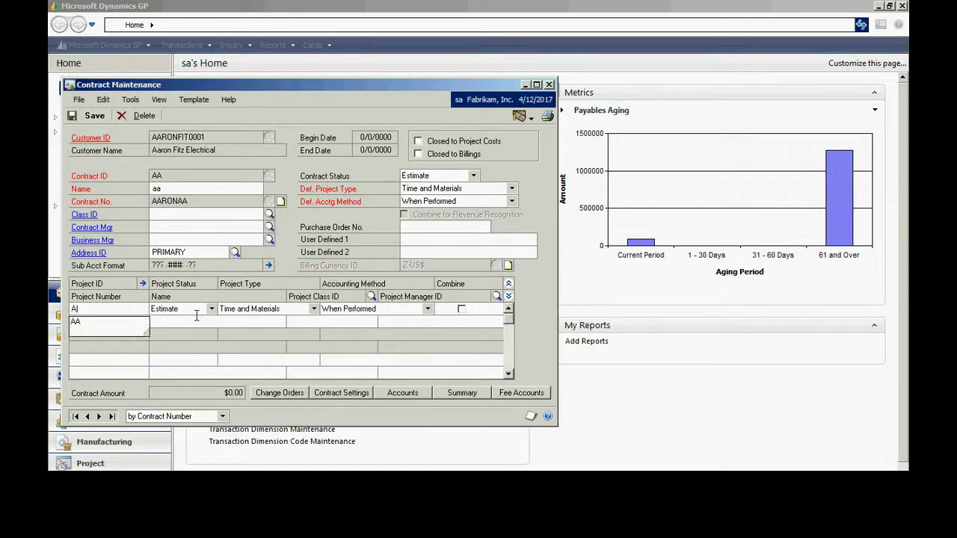
{"action": "key", "text": "Tab"}
{"action": "key", "text": "Tab"}
{"action": "key", "text": "Tab"}
{"action": "key", "text": "Tab"}
{"action": "key", "text": "Tab"}
Step: Name project AA 'aa' and start a CONSULTING cost category budget line
{"action": "type", "text": "aa"}
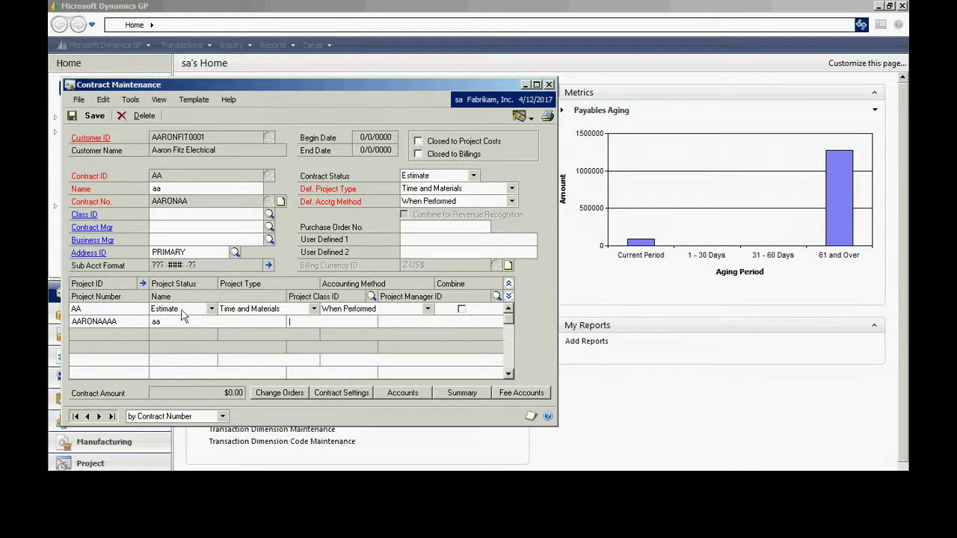
{"action": "left_click", "coordinate": [142, 283]}
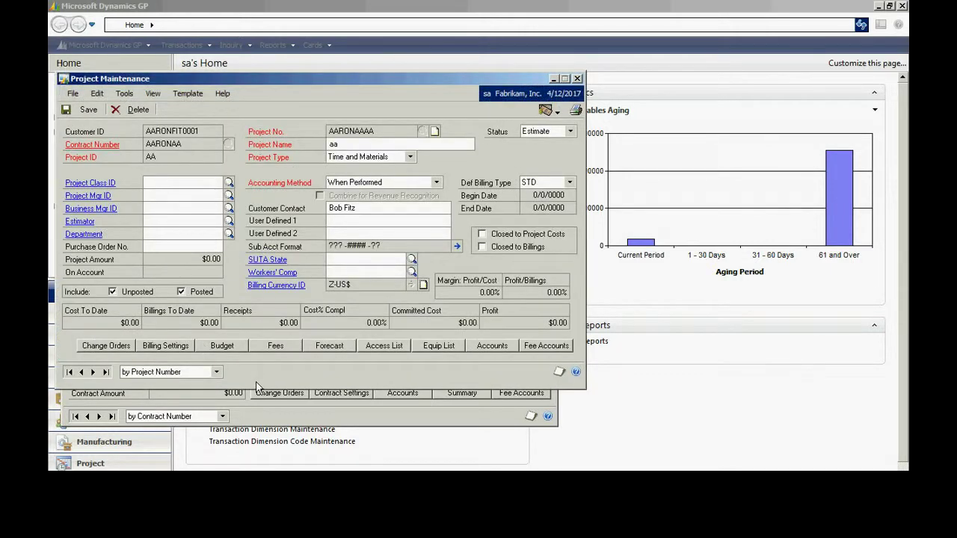
{"action": "left_click", "coordinate": [224, 346]}
{"action": "left_click", "coordinate": [148, 256]}
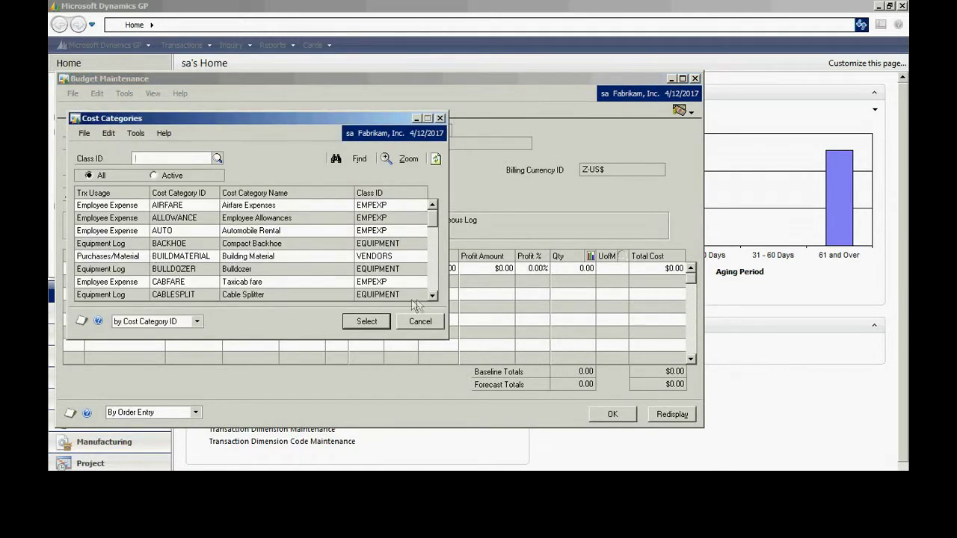
{"action": "left_click", "coordinate": [432, 285]}
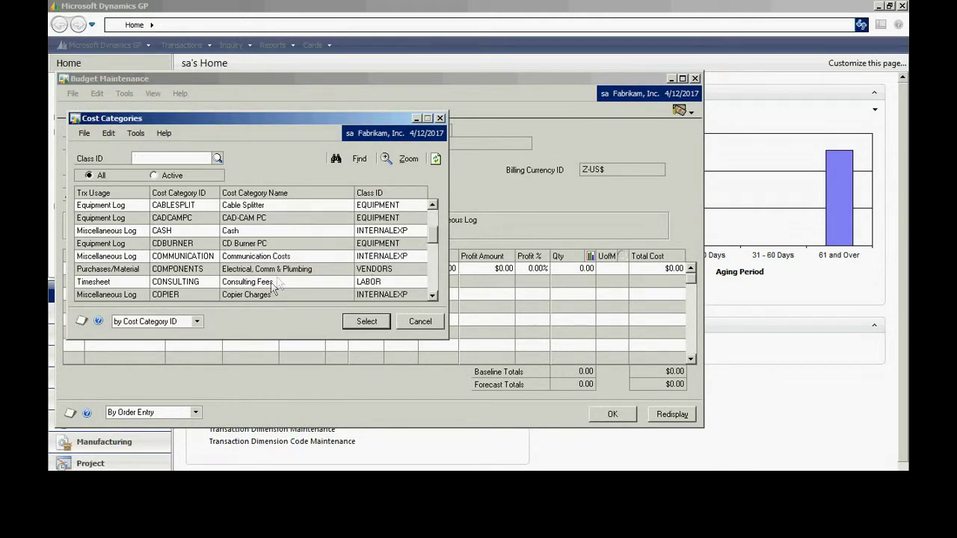
{"action": "left_click", "coordinate": [220, 282]}
{"action": "left_click", "coordinate": [365, 323]}
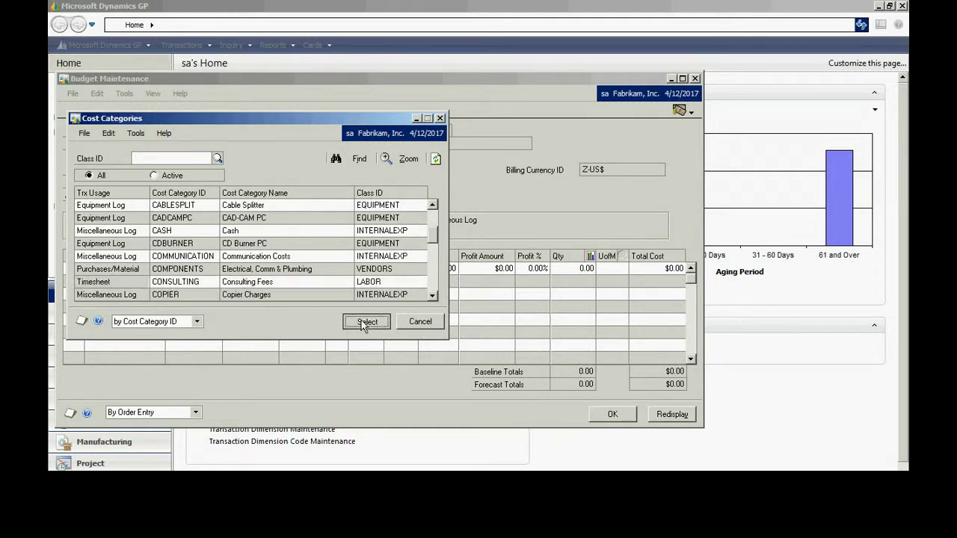
Step: Budget CONSULTING at unit cost 45, profit amount 100 and quantity 100 hours
{"action": "key", "text": "Tab"}
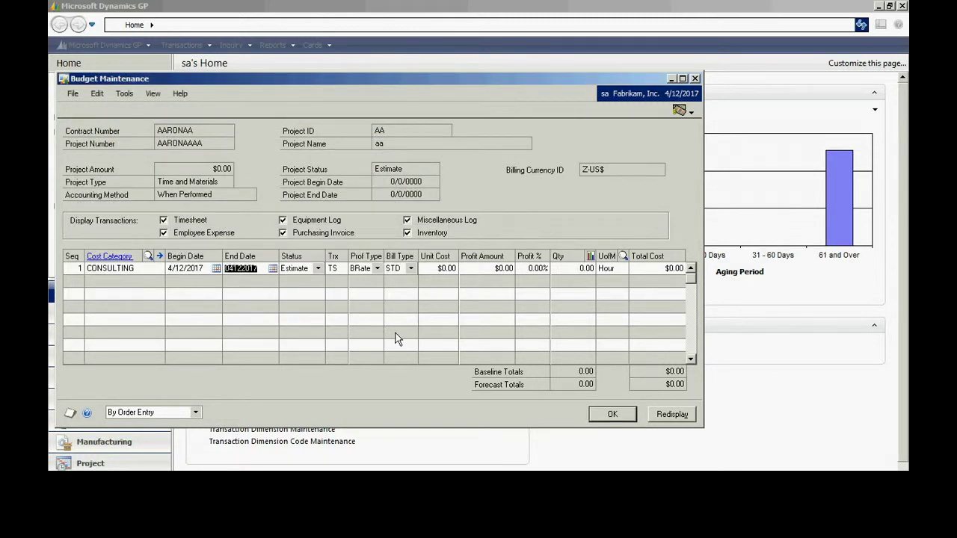
{"action": "key", "text": "Tab"}
{"action": "key", "text": "Tab"}
{"action": "key", "text": "Tab"}
{"action": "key", "text": "Tab"}
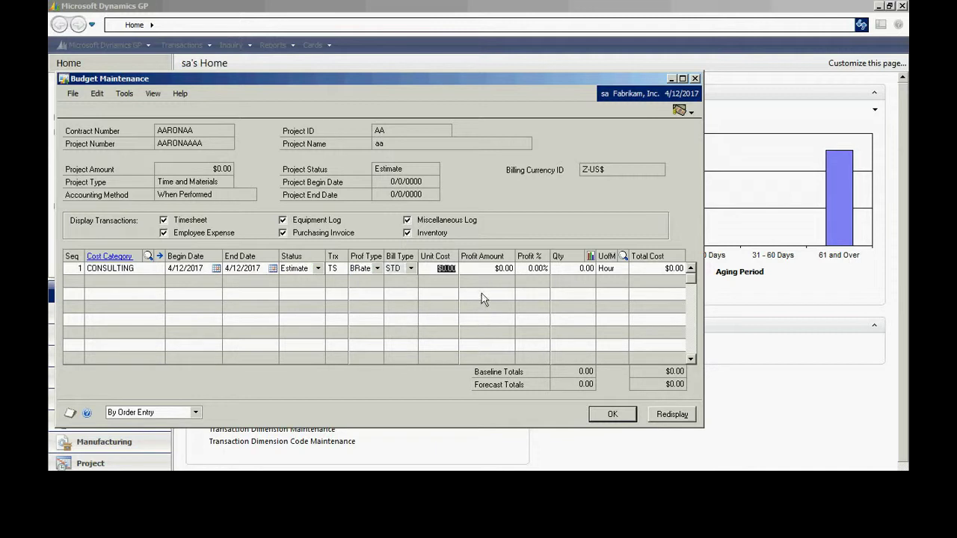
{"action": "type", "text": "0.45"}
{"action": "type", "text": "00"}
{"action": "type", "text": "1000"}
{"action": "type", "text": "0"}
{"action": "key", "text": "Tab"}
{"action": "type", "text": "100.00"}
{"action": "key", "text": "Tab"}
{"action": "key", "text": "Tab"}
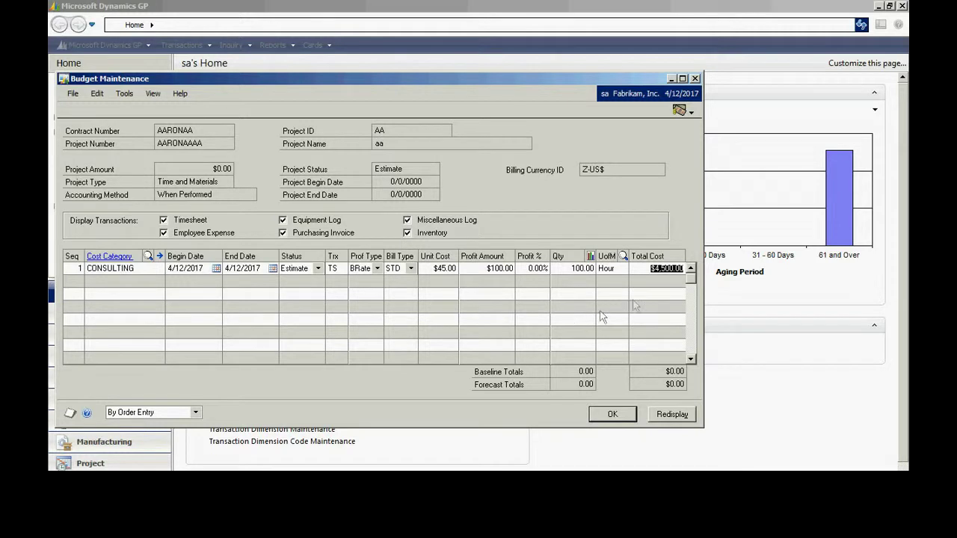
{"action": "key", "text": "Tab"}
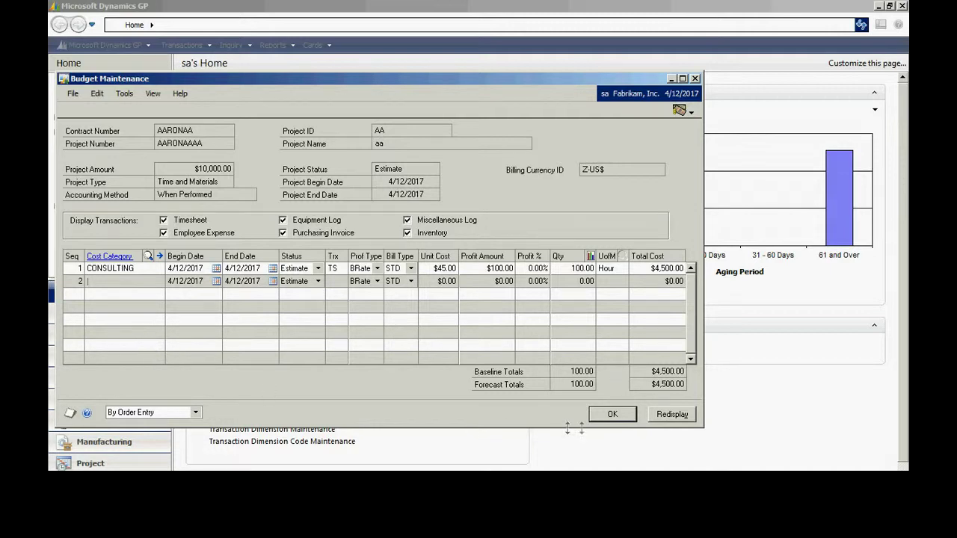
{"action": "left_click", "coordinate": [613, 416]}
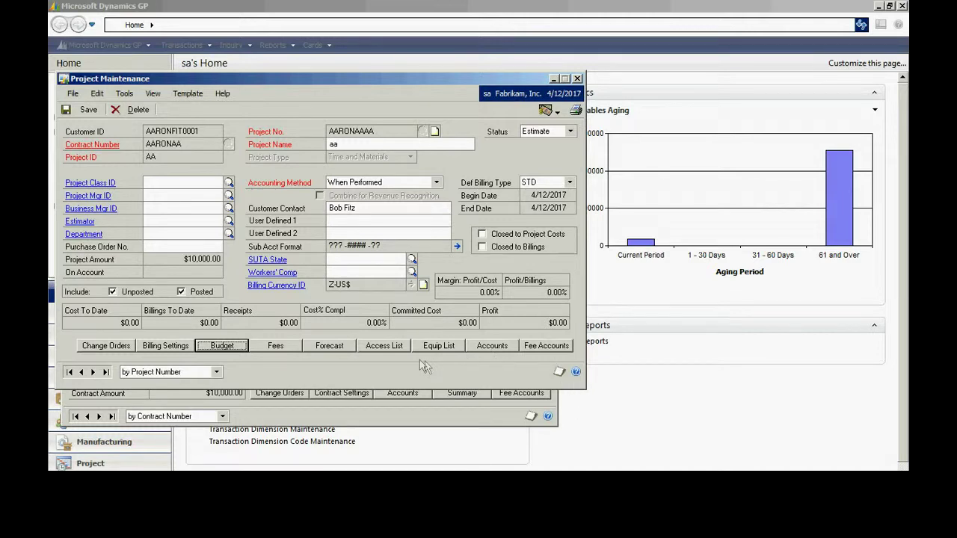
Step: Copy all eleven PA employees, ACKE0001 to ERIC0001, into project AA's access list
{"action": "left_click", "coordinate": [382, 346]}
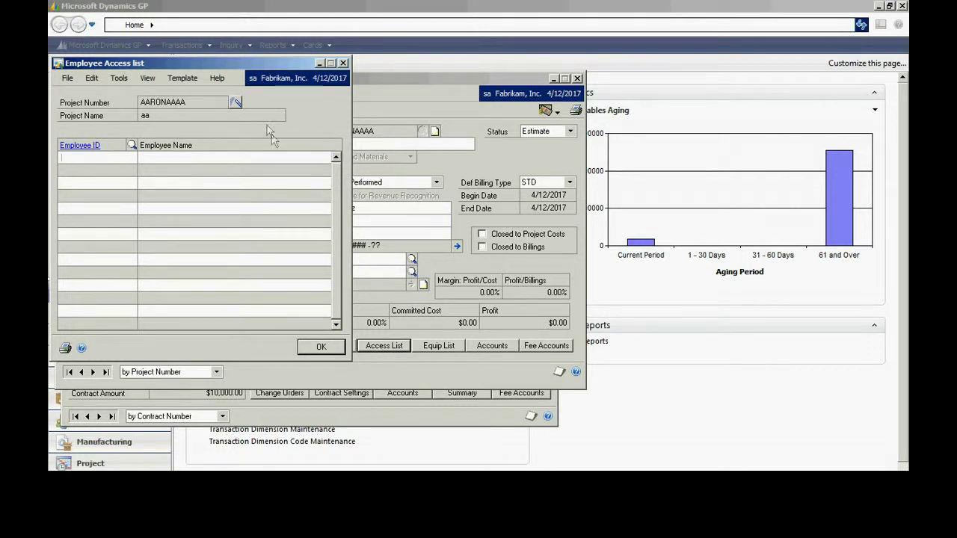
{"action": "left_click", "coordinate": [237, 104]}
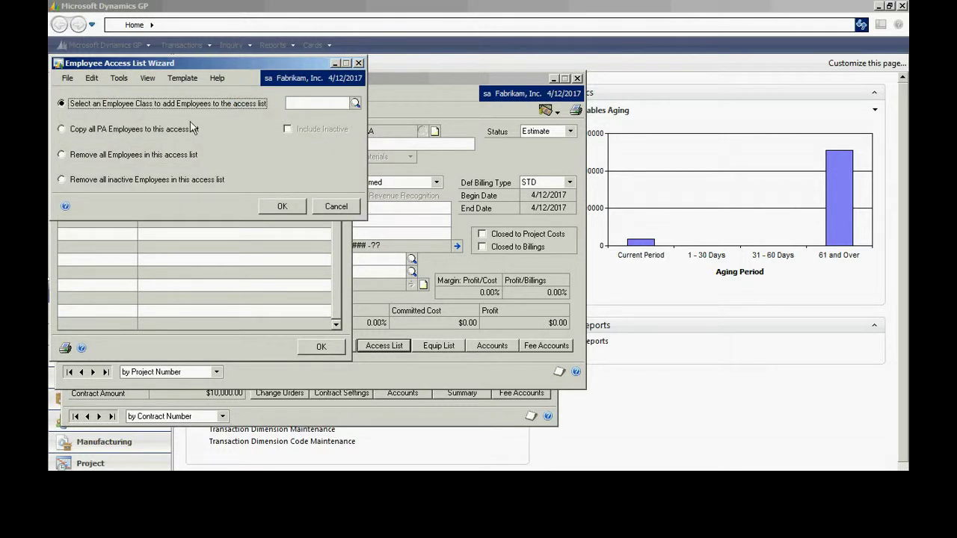
{"action": "left_click", "coordinate": [62, 129]}
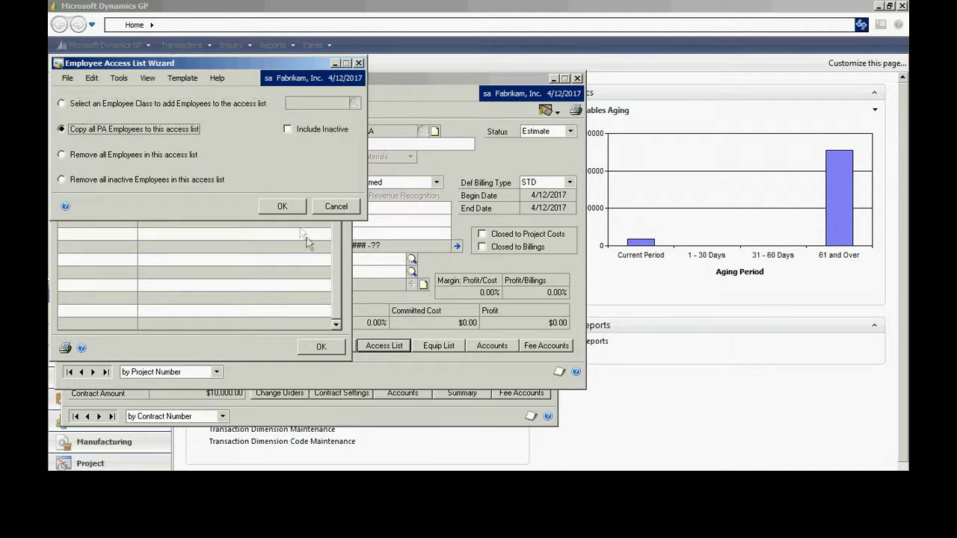
{"action": "left_click", "coordinate": [282, 206]}
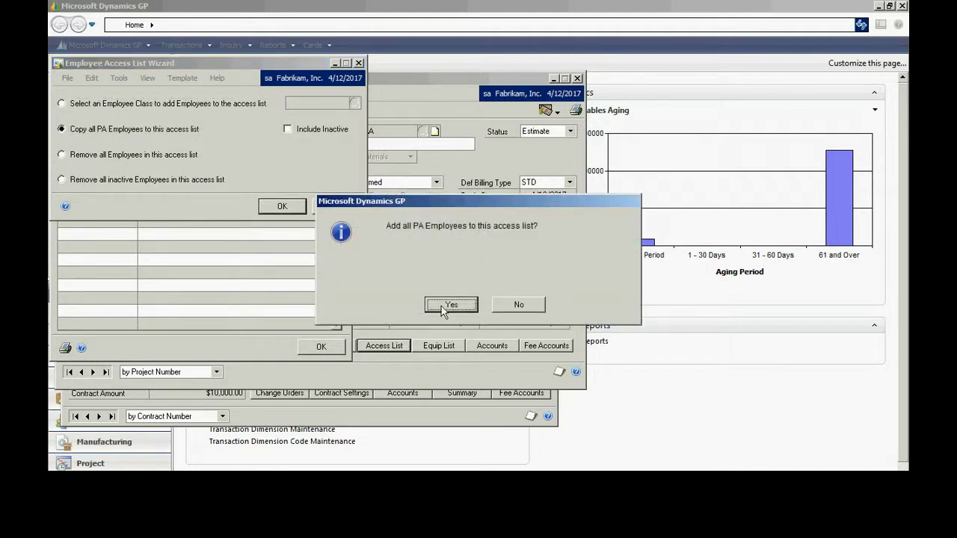
{"action": "left_click", "coordinate": [449, 305]}
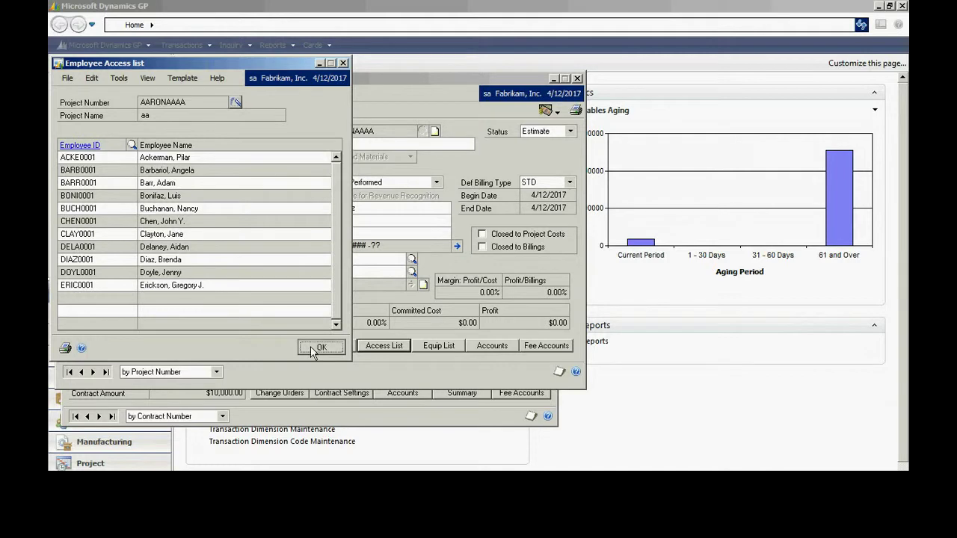
{"action": "left_click", "coordinate": [320, 348]}
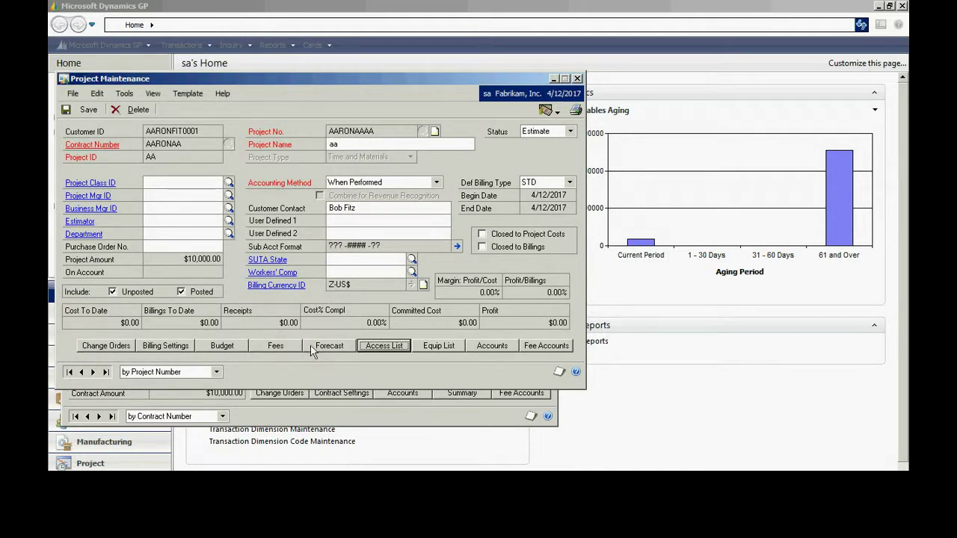
Step: Save project AA, set contract AA to Open with status rolled down, and save it
{"action": "left_click", "coordinate": [88, 111]}
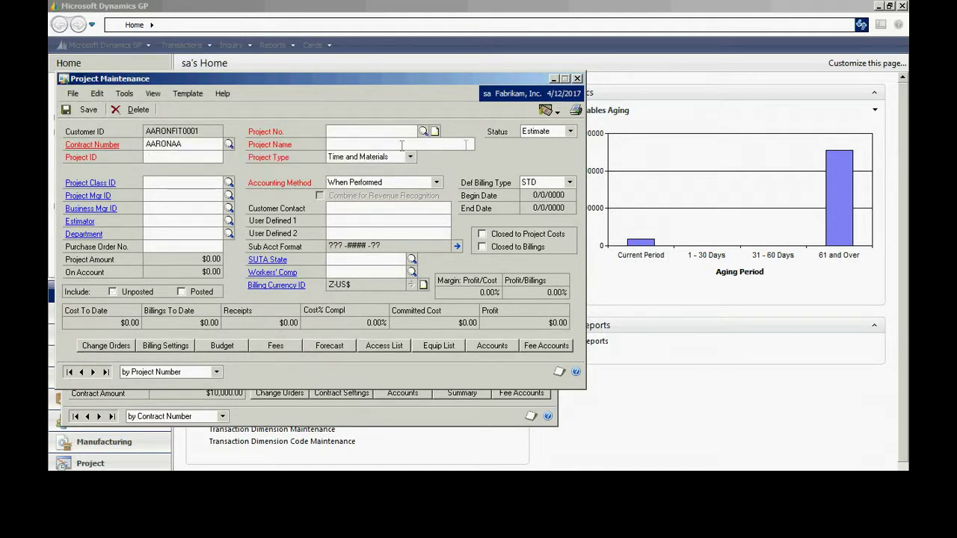
{"action": "left_click", "coordinate": [578, 78]}
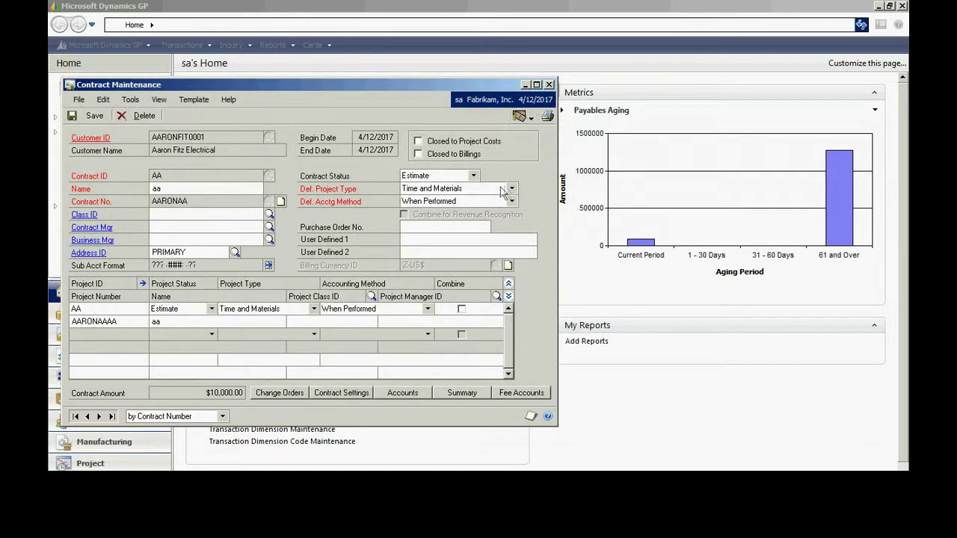
{"action": "left_click", "coordinate": [474, 175]}
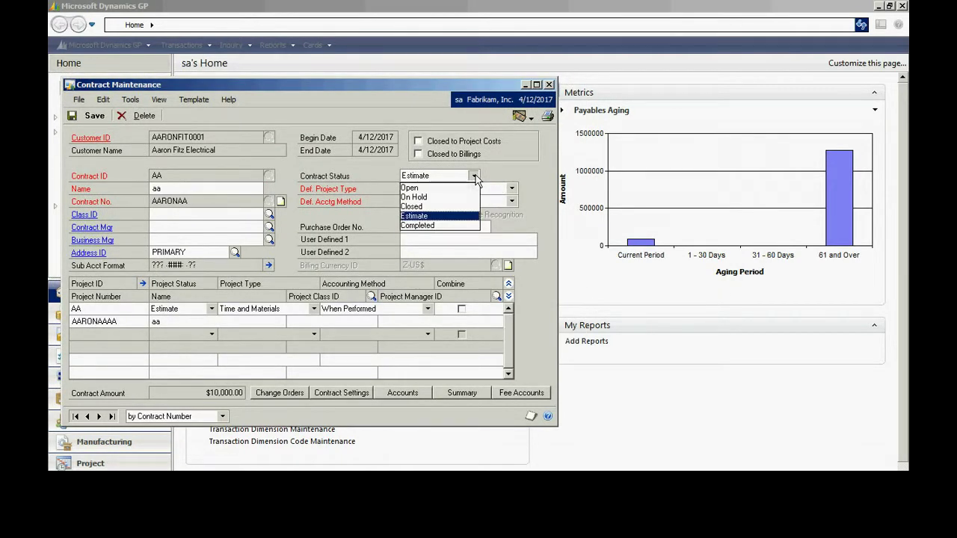
{"action": "left_click", "coordinate": [455, 188]}
{"action": "left_click", "coordinate": [451, 305]}
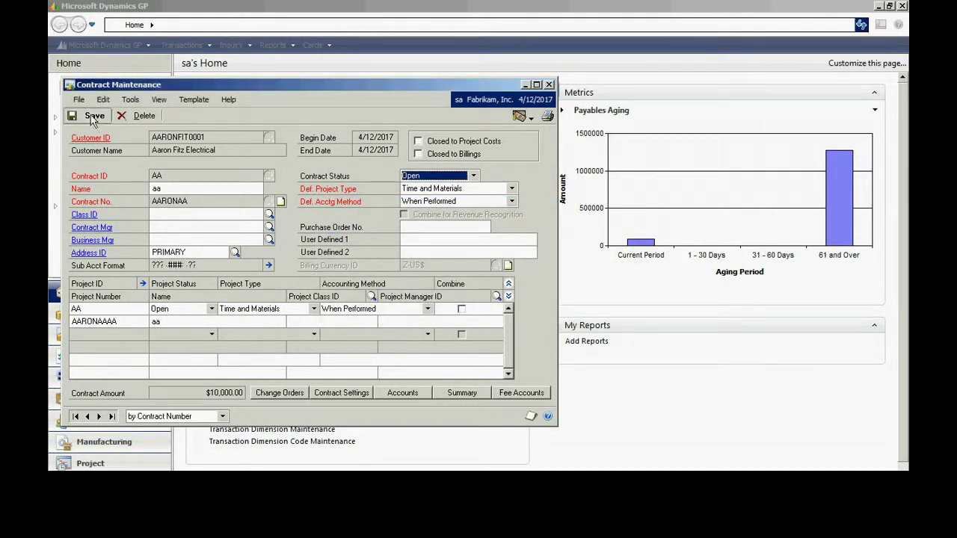
{"action": "left_click", "coordinate": [93, 117]}
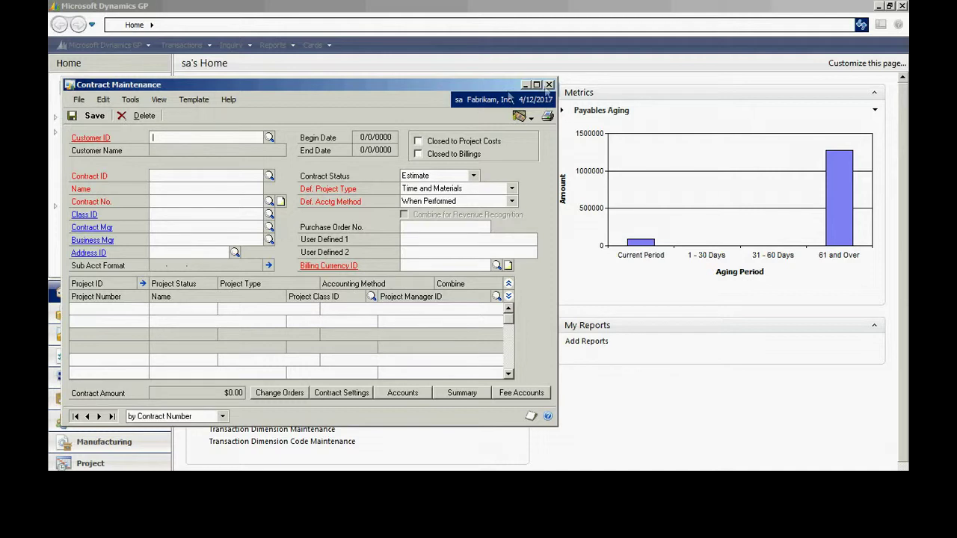
{"action": "left_click", "coordinate": [549, 84]}
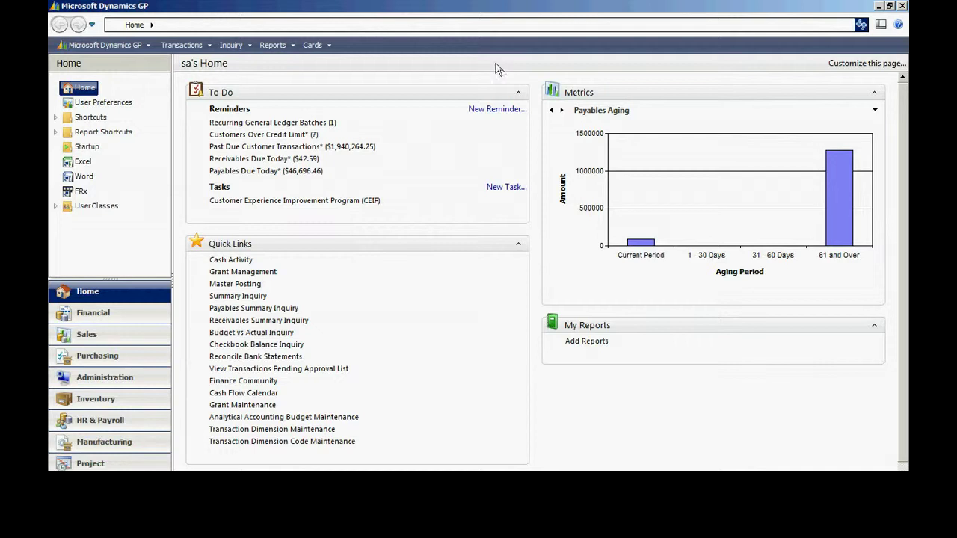
Step: Start a new timesheet with the next document number for the first listed employee
{"action": "left_click", "coordinate": [187, 46]}
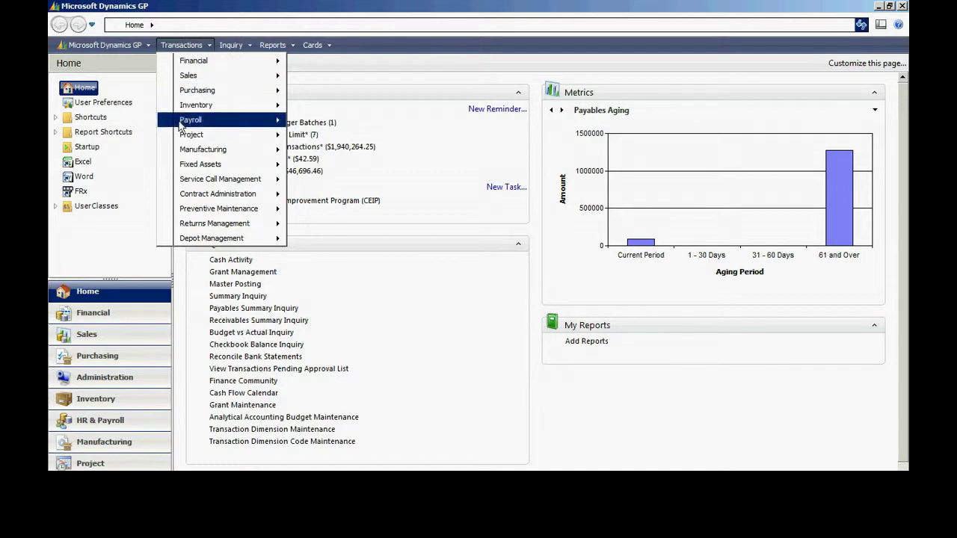
{"action": "mouse_move", "coordinate": [193, 138]}
{"action": "left_click", "coordinate": [322, 134]}
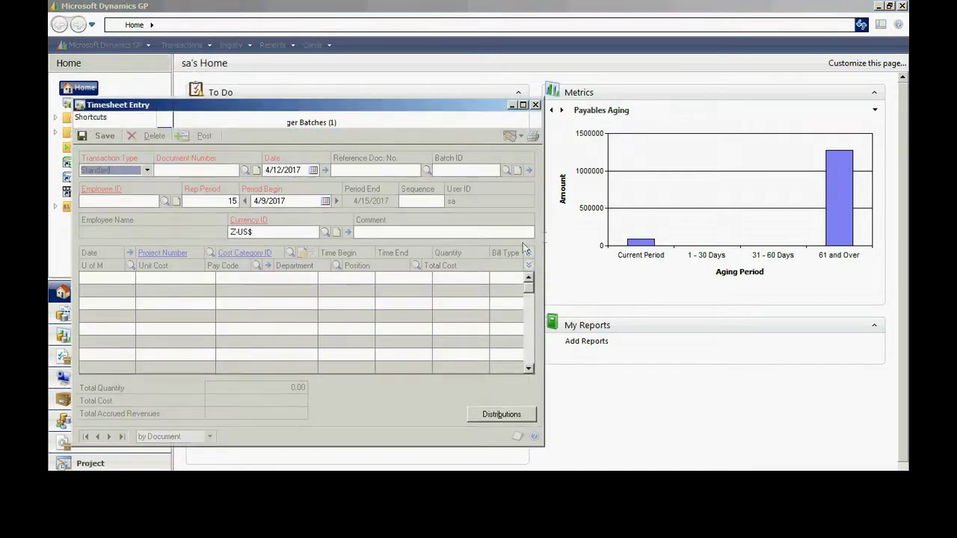
{"action": "key", "text": "Tab"}
{"action": "key", "text": "Tab"}
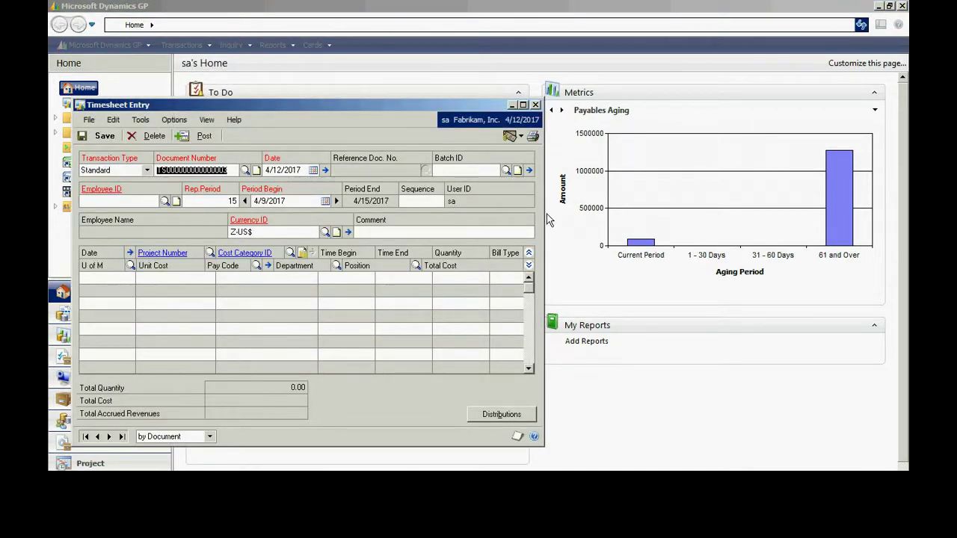
{"action": "key", "text": "Tab"}
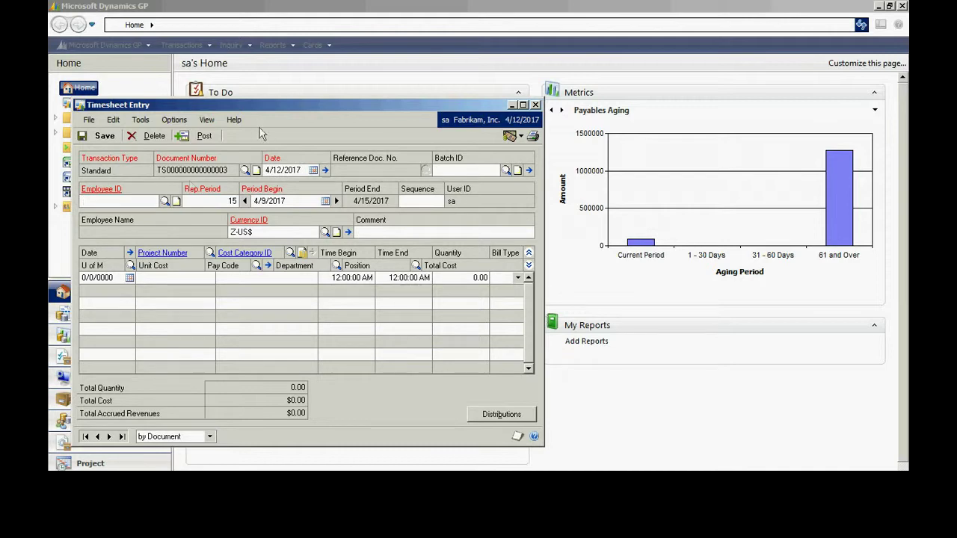
{"action": "left_click", "coordinate": [164, 202]}
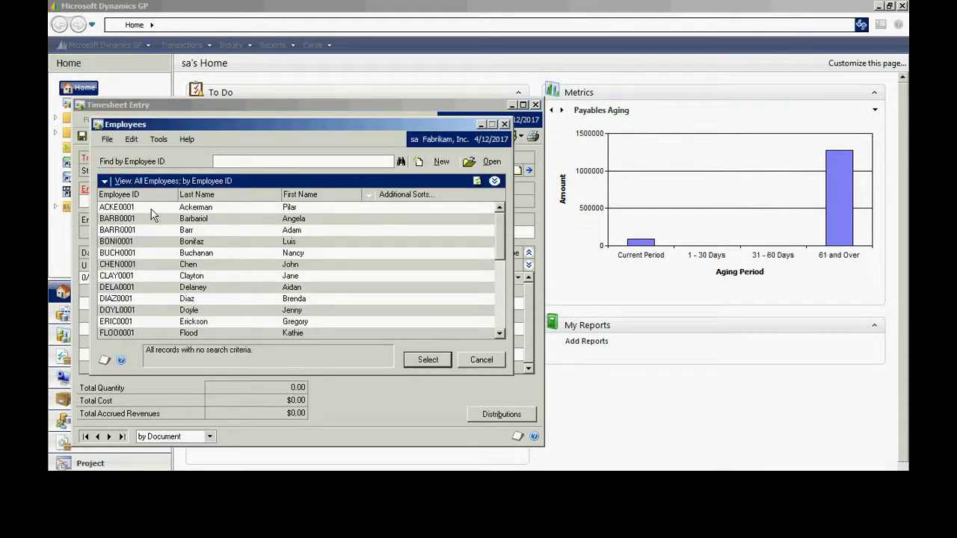
{"action": "double_click", "coordinate": [151, 210]}
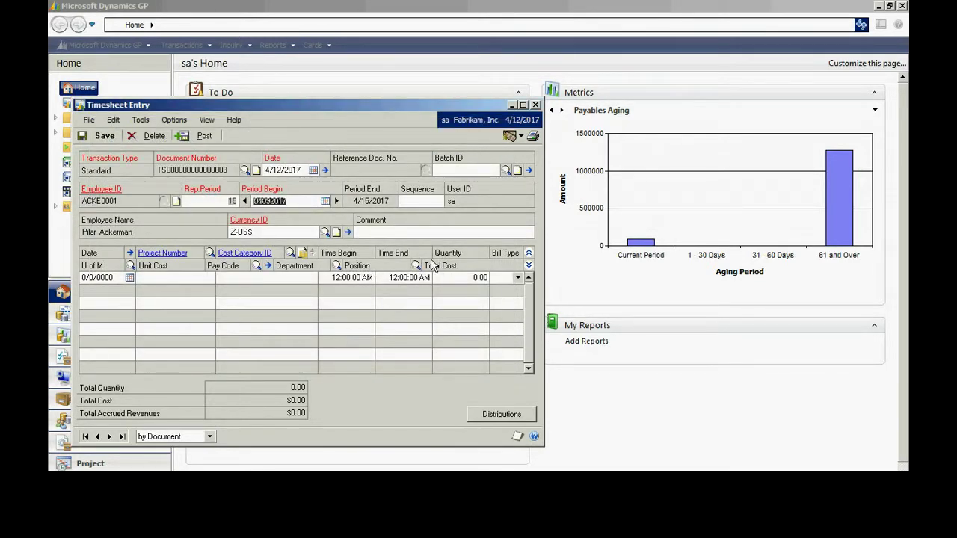
Step: Add an 8-hour CONSULTING line dated 4/9/2017 on project AARONAAAA
{"action": "key", "text": "Tab"}
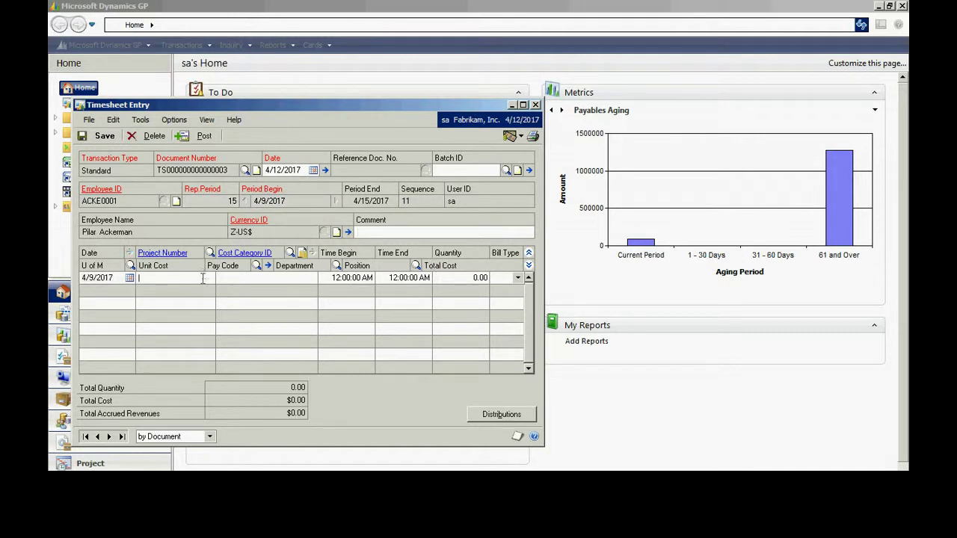
{"action": "left_click", "coordinate": [210, 253]}
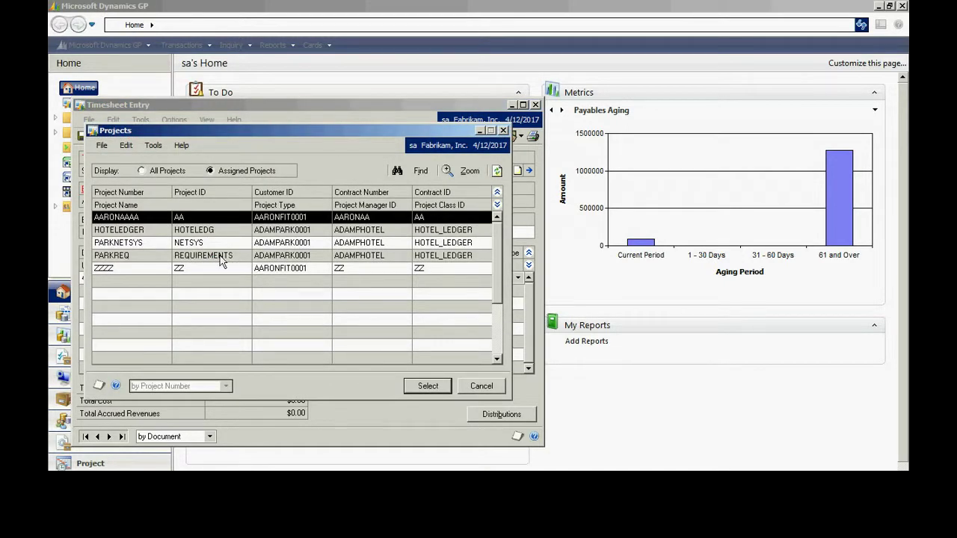
{"action": "double_click", "coordinate": [192, 223]}
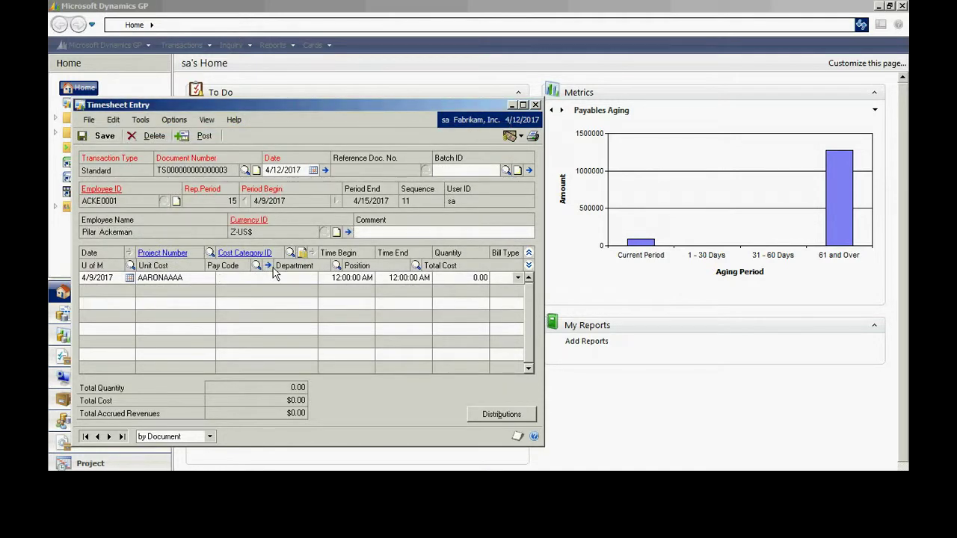
{"action": "left_click", "coordinate": [291, 255]}
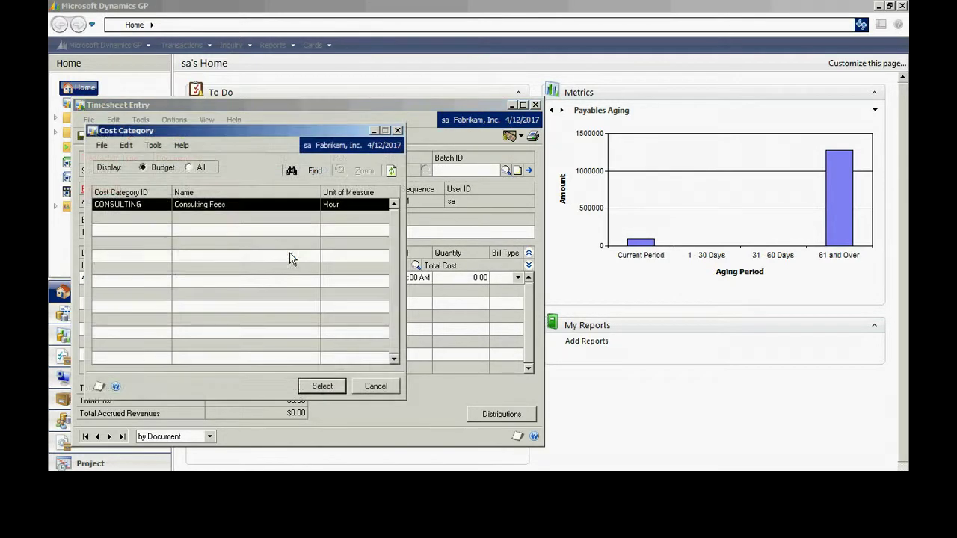
{"action": "double_click", "coordinate": [227, 206]}
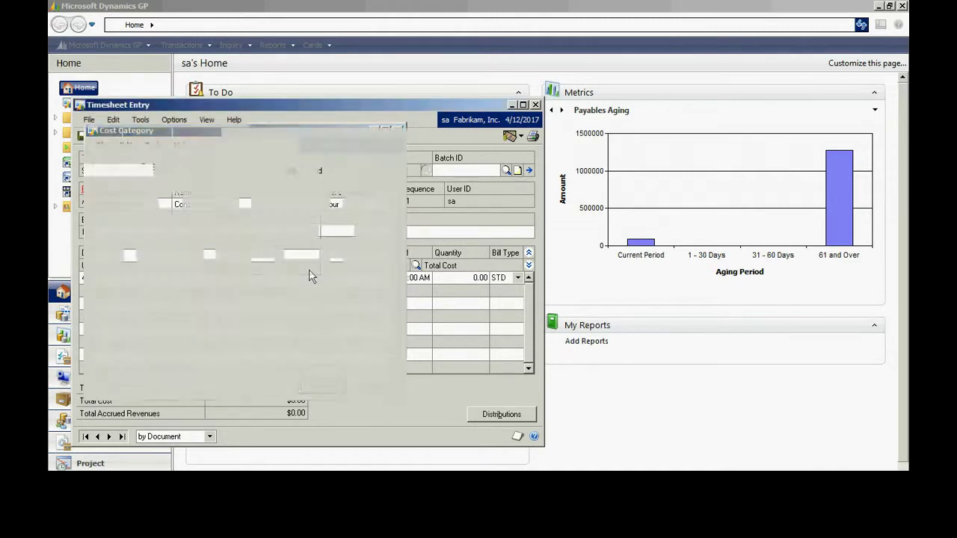
{"action": "type", "text": "8"}
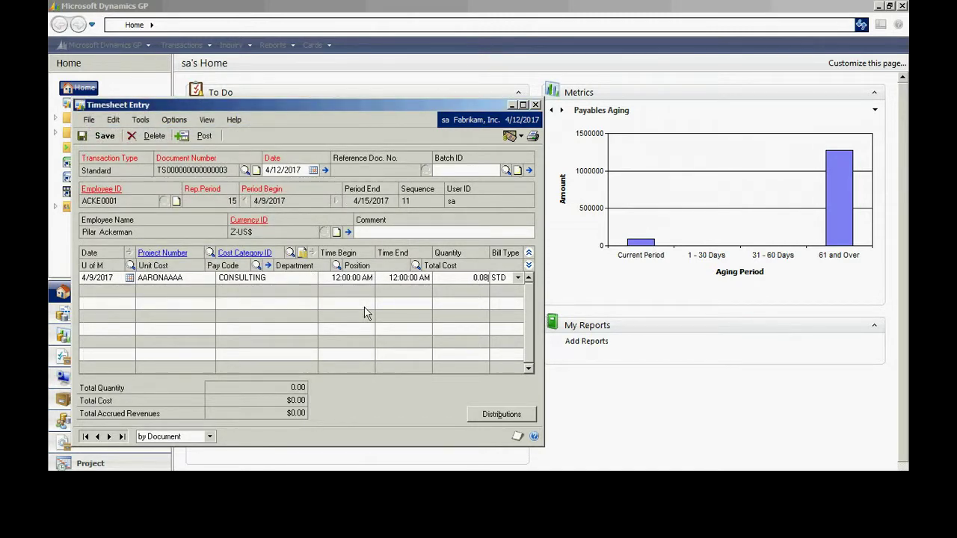
{"action": "key", "text": "Tab"}
{"action": "key", "text": "Tab"}
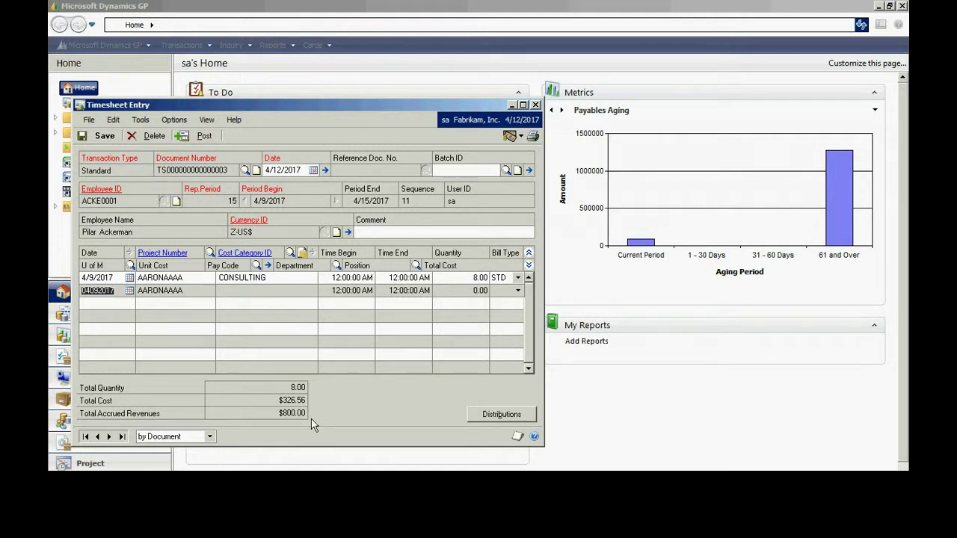
Step: Post the 8-hour CONSULTING timesheet and close Timesheet Entry
{"action": "left_click", "coordinate": [205, 137]}
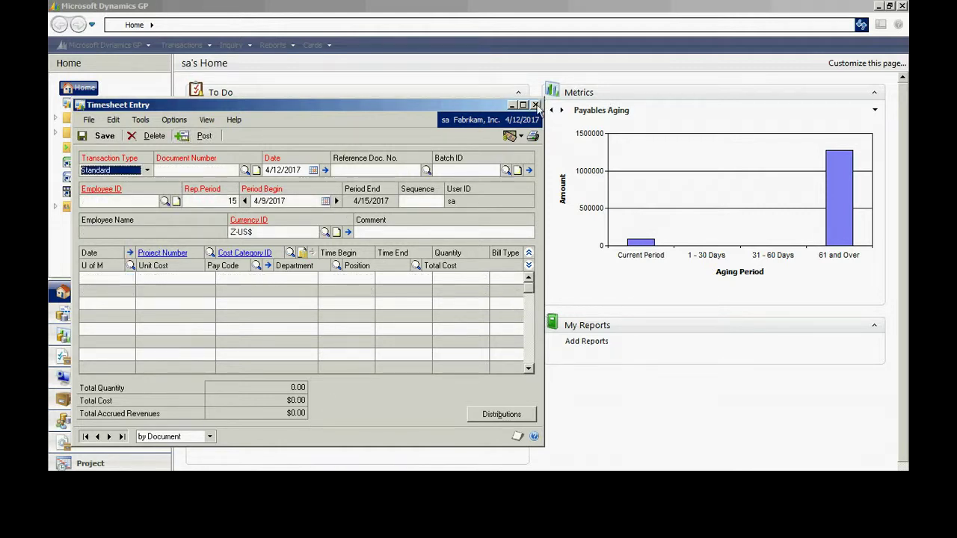
{"action": "left_click", "coordinate": [536, 105]}
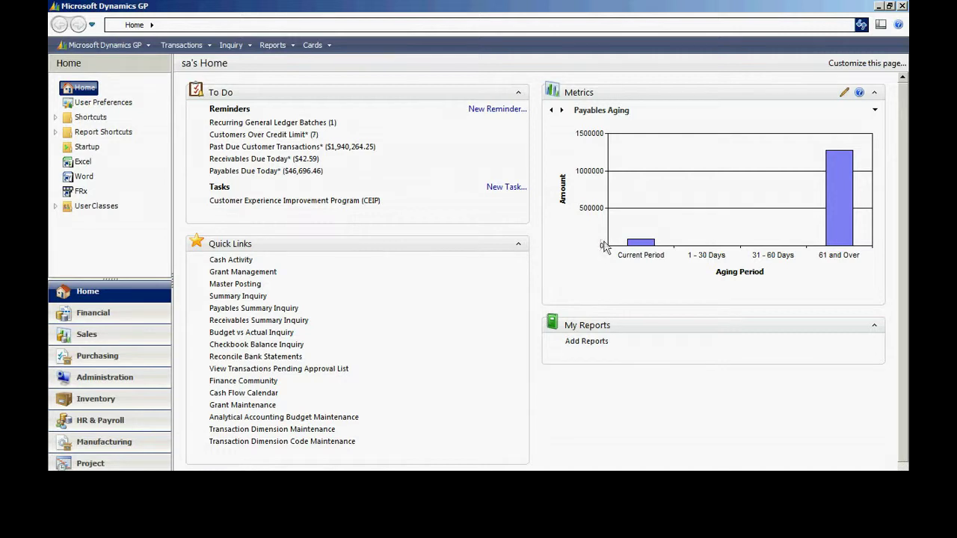
Step: Set up cycle billing batch STEVE on the MONTHLY cycle with a 4/12/2017 cutoff
{"action": "left_click", "coordinate": [179, 46]}
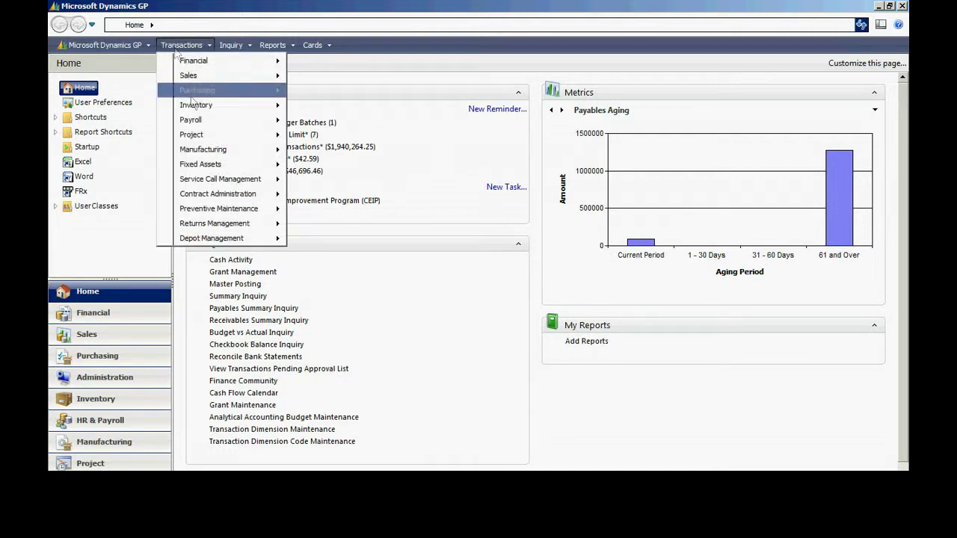
{"action": "mouse_move", "coordinate": [254, 135]}
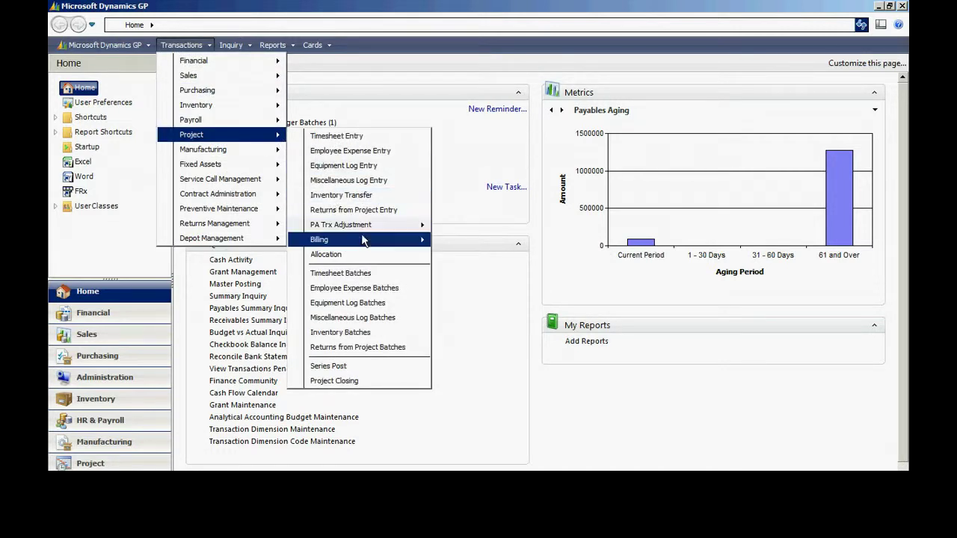
{"action": "mouse_move", "coordinate": [372, 239]}
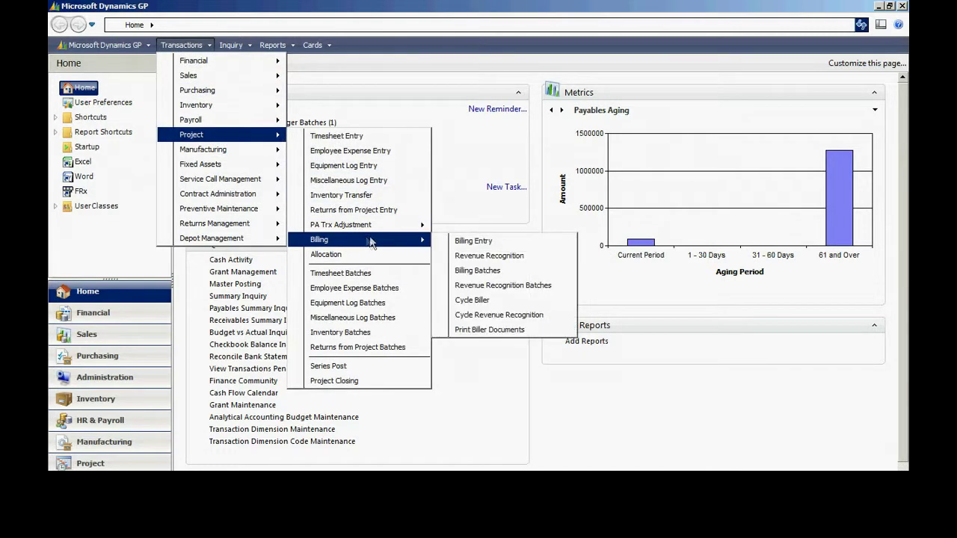
{"action": "left_click", "coordinate": [485, 300]}
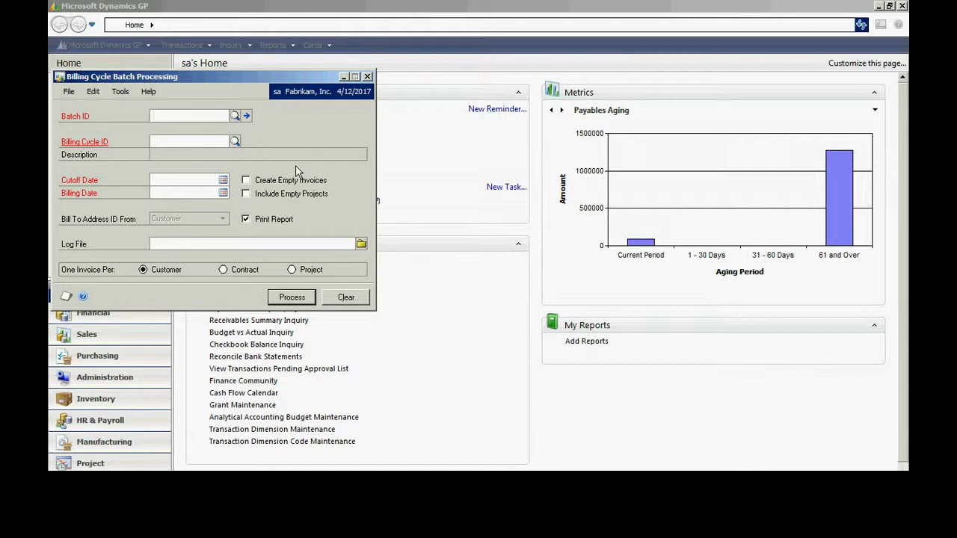
{"action": "type", "text": "STEVE"}
{"action": "key", "text": "Tab"}
{"action": "left_click", "coordinate": [235, 141]}
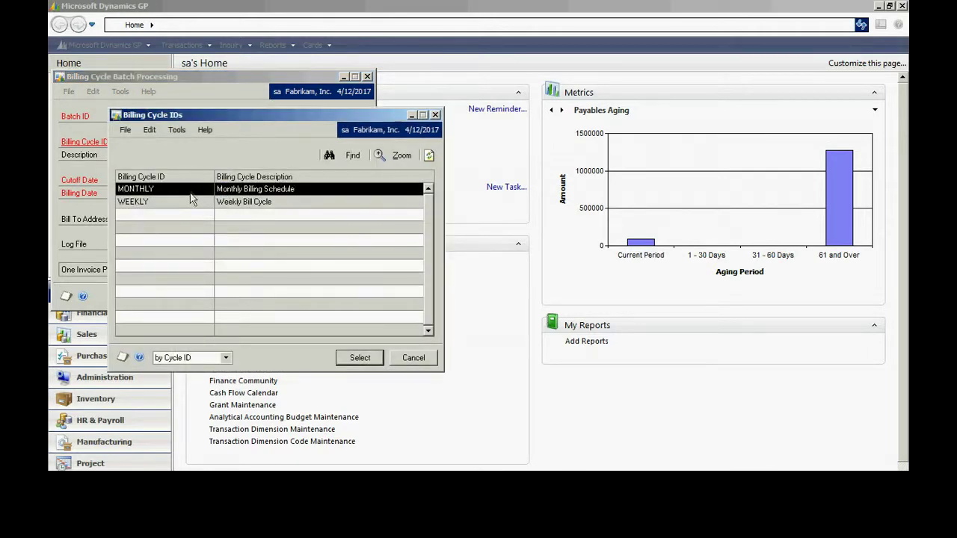
{"action": "left_click", "coordinate": [360, 357]}
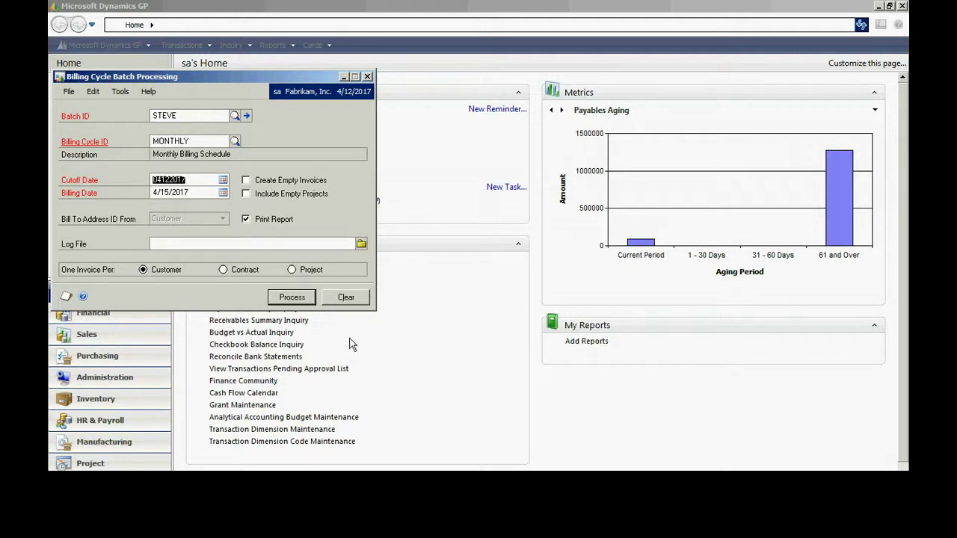
{"action": "key", "text": "Tab"}
{"action": "key", "text": "Tab"}
Step: Process the billing with log file bill1 and one invoice per contract, then close
{"action": "left_click", "coordinate": [209, 244]}
{"action": "type", "text": "bill1"}
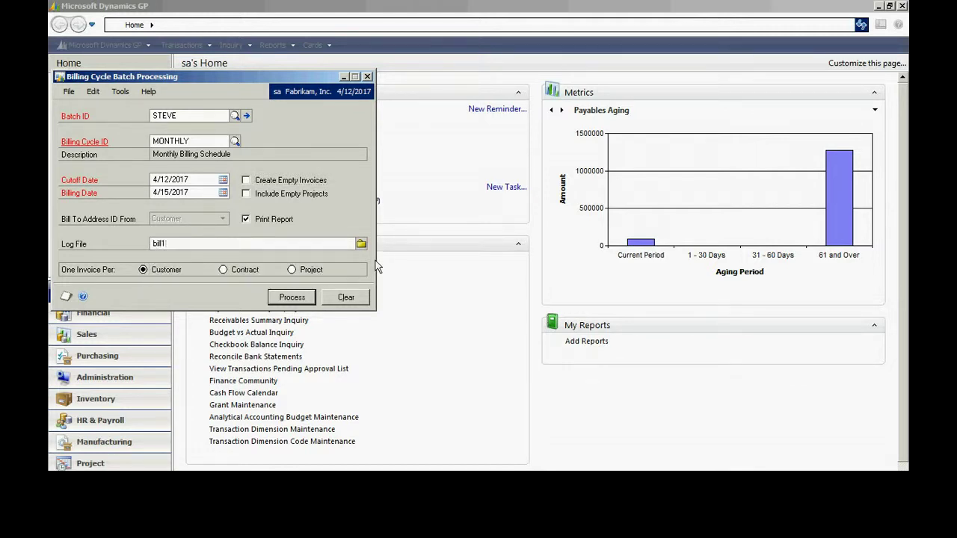
{"action": "key", "text": "Tab"}
{"action": "left_click", "coordinate": [223, 270]}
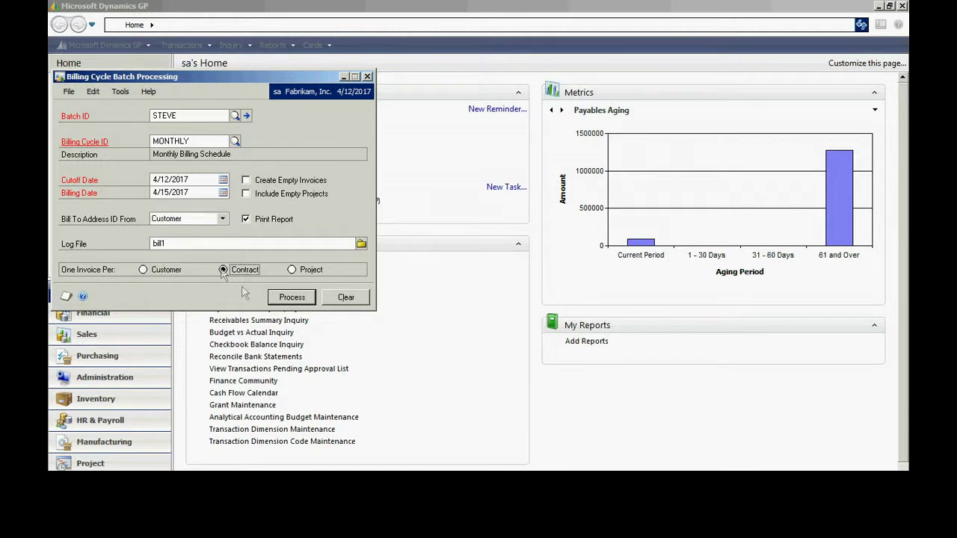
{"action": "left_click", "coordinate": [297, 299]}
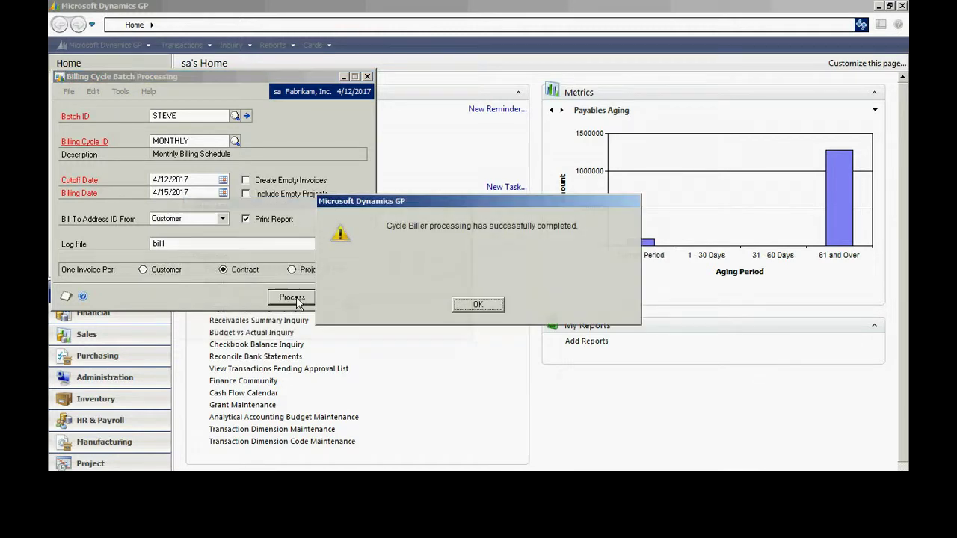
{"action": "left_click", "coordinate": [478, 305]}
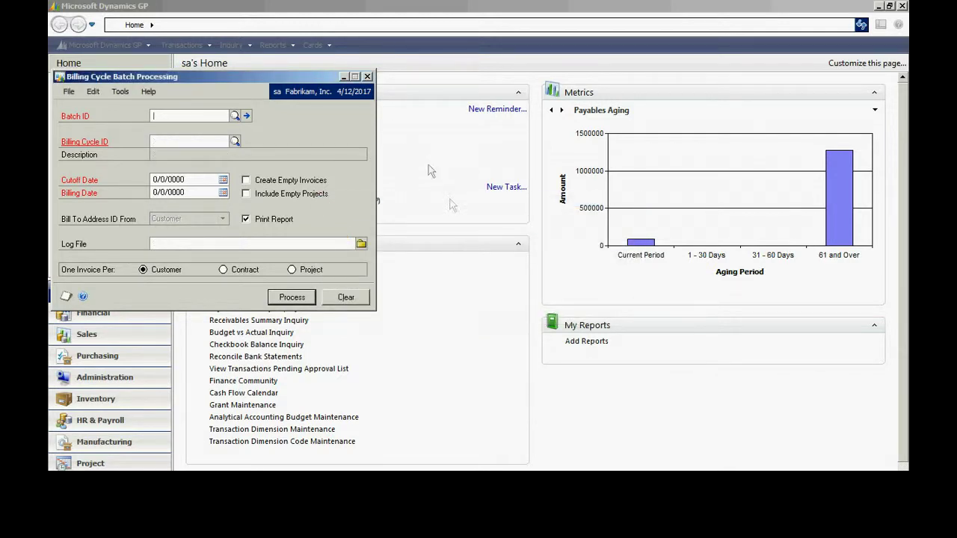
{"action": "left_click", "coordinate": [367, 77]}
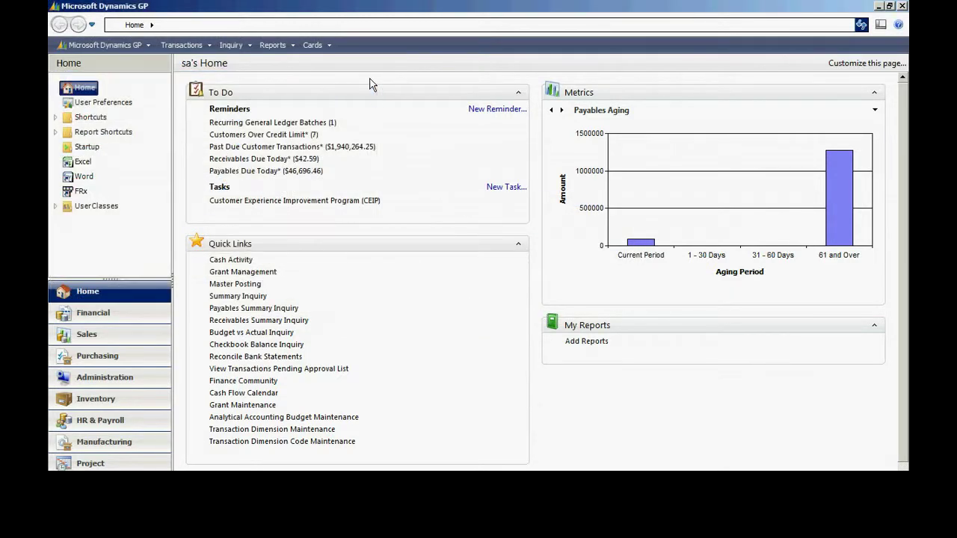
Step: Load the newly generated billing document and open project AARONAAAA's Time and Materials Billing
{"action": "left_click", "coordinate": [182, 45]}
{"action": "mouse_move", "coordinate": [228, 135]}
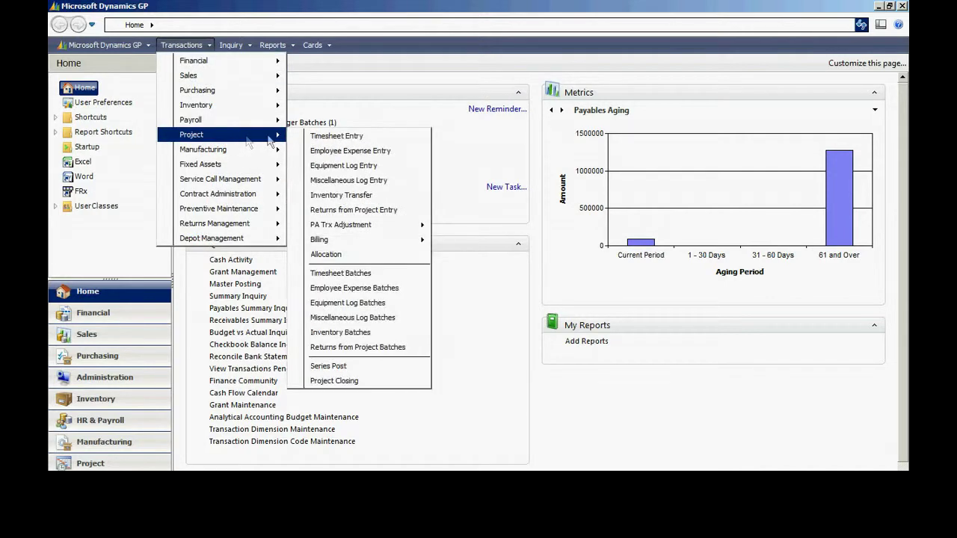
{"action": "mouse_move", "coordinate": [404, 241]}
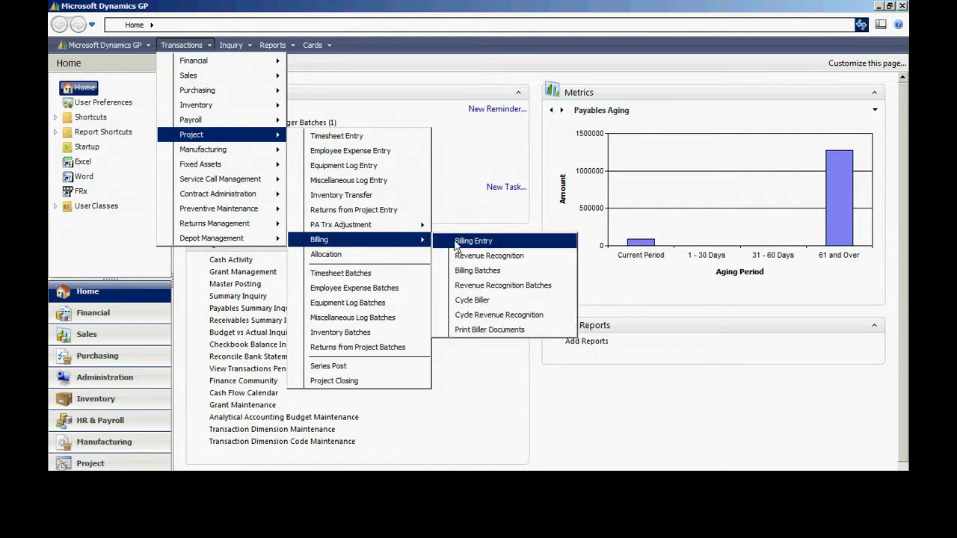
{"action": "left_click", "coordinate": [453, 240]}
{"action": "left_click", "coordinate": [246, 125]}
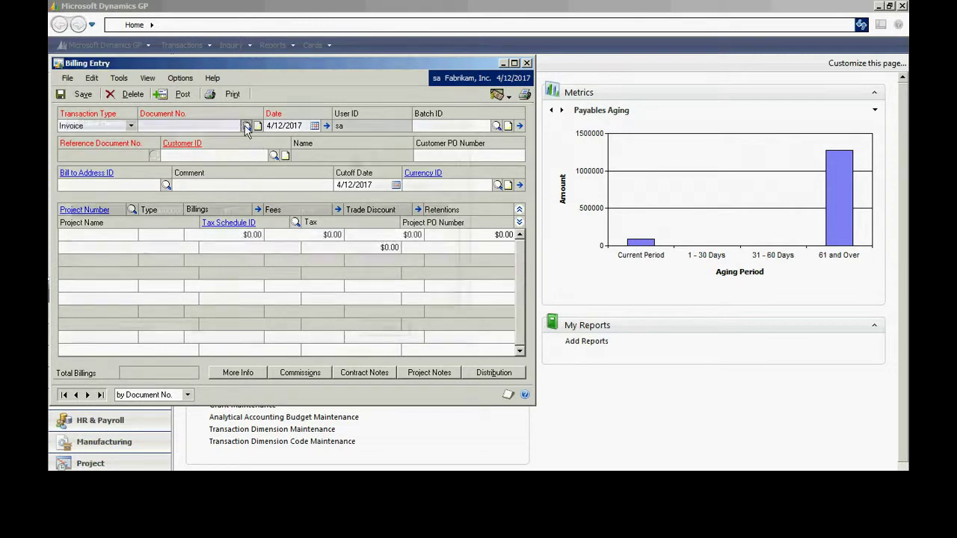
{"action": "left_click", "coordinate": [383, 329]}
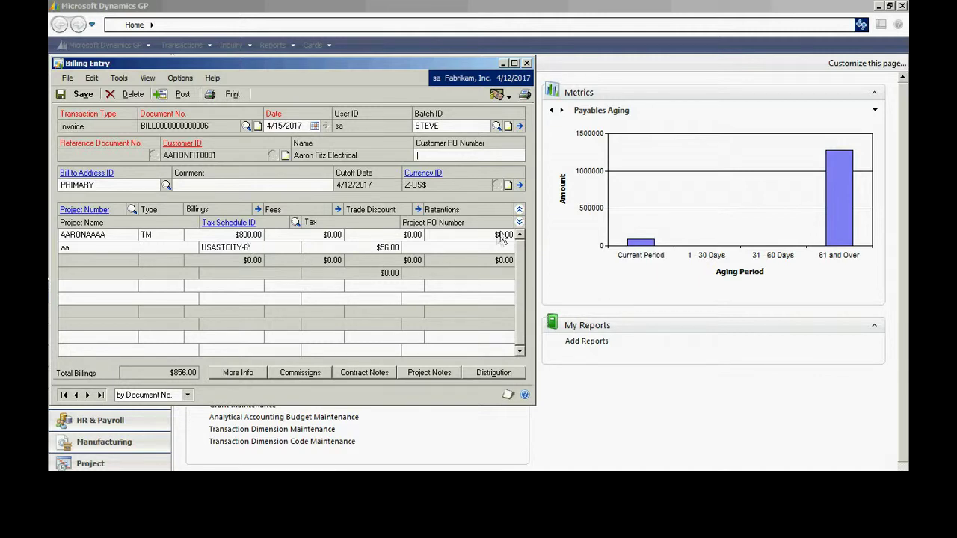
{"action": "left_click", "coordinate": [235, 246]}
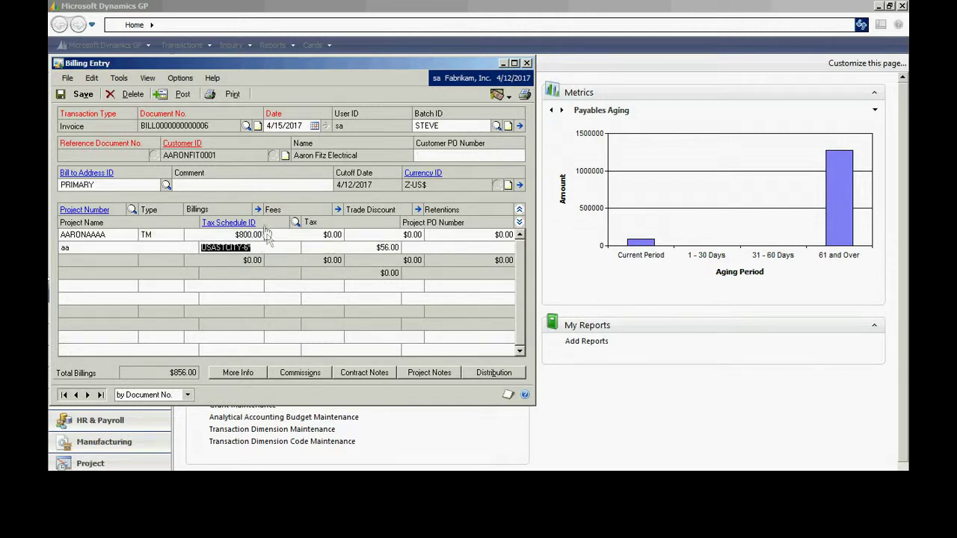
{"action": "left_click", "coordinate": [258, 210]}
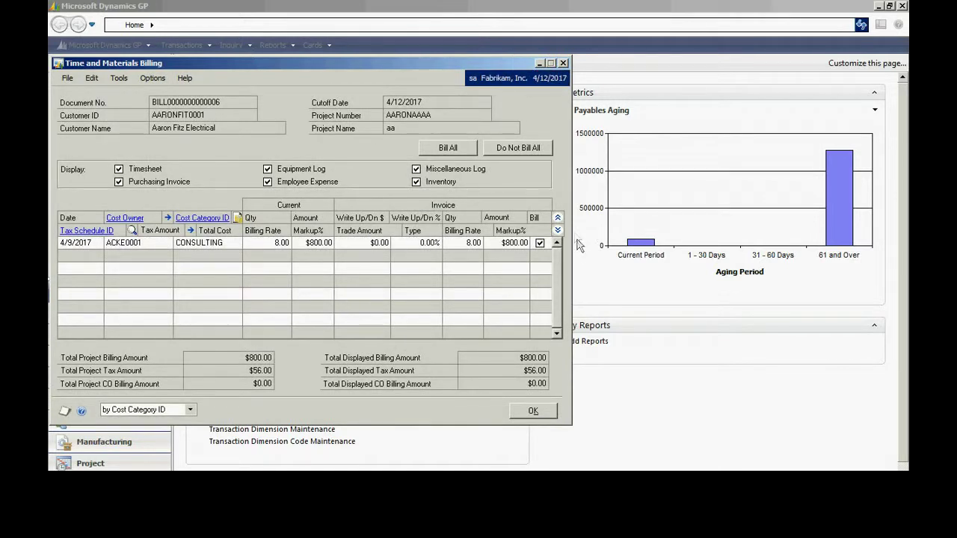
Step: Expand the lines to check 8 CONSULTING hours at $800.00 plus $56.00 tax, then close
{"action": "left_click", "coordinate": [558, 230]}
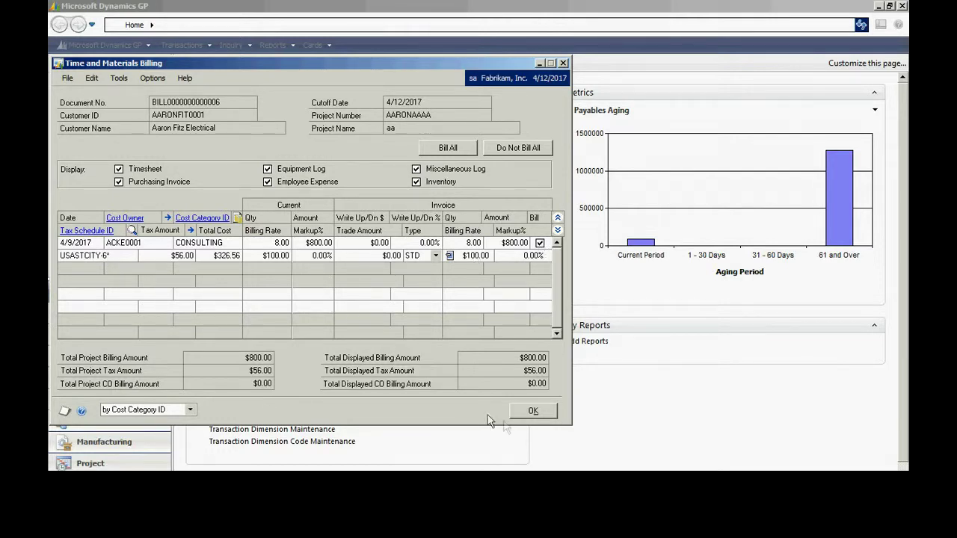
{"action": "left_click", "coordinate": [537, 412]}
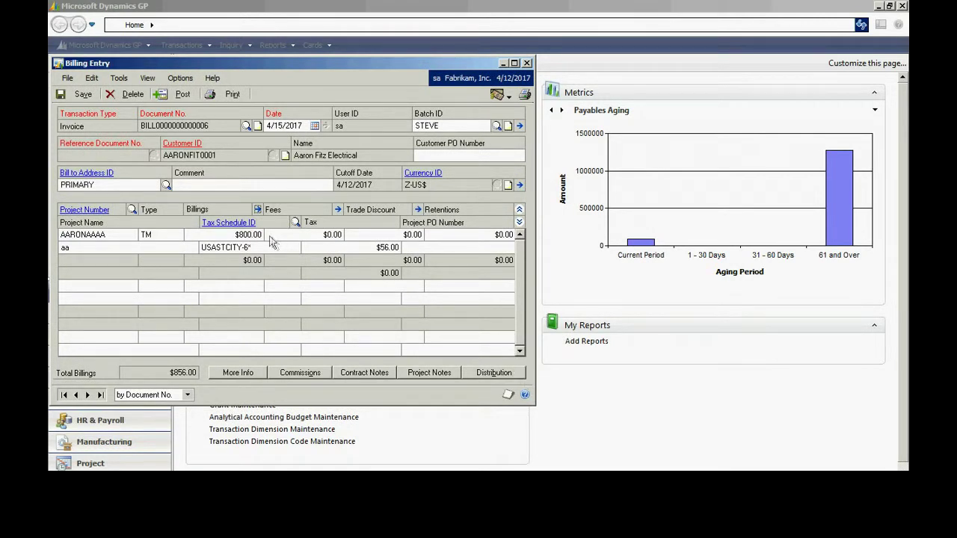
Step: Save the $856.00 invoice and preview it on screen in the DEFAULT bill format
{"action": "left_click", "coordinate": [230, 97]}
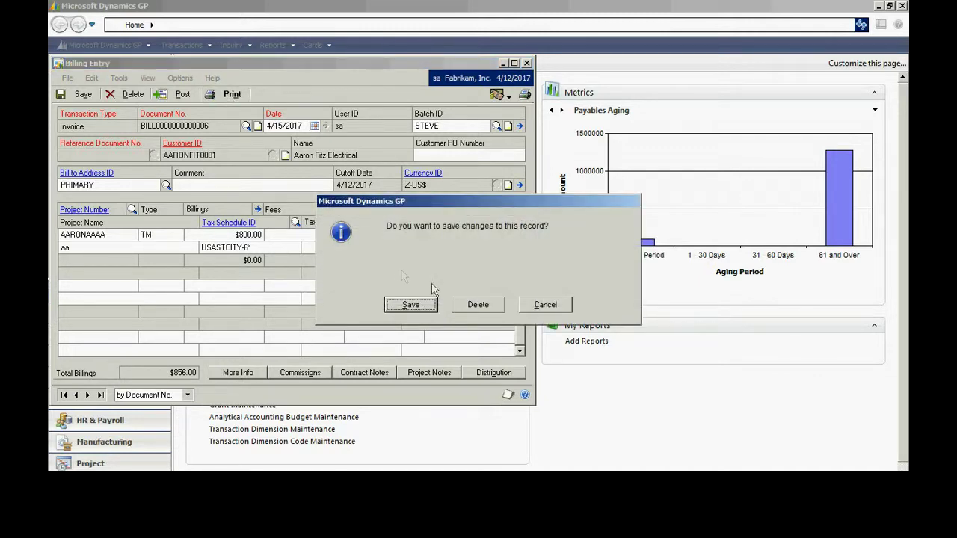
{"action": "left_click", "coordinate": [423, 306]}
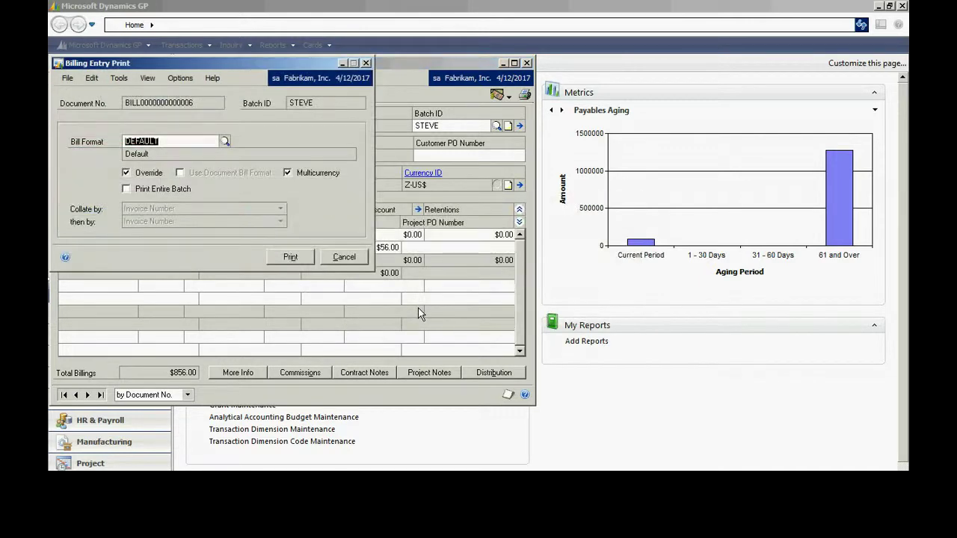
{"action": "left_click", "coordinate": [290, 257]}
{"action": "left_click", "coordinate": [377, 262]}
{"action": "left_click", "coordinate": [377, 275]}
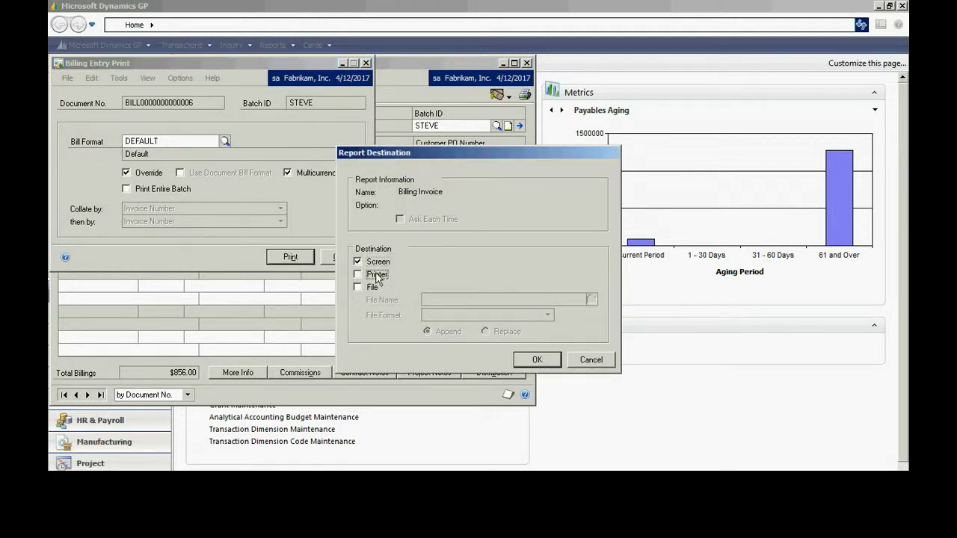
{"action": "left_click", "coordinate": [537, 361]}
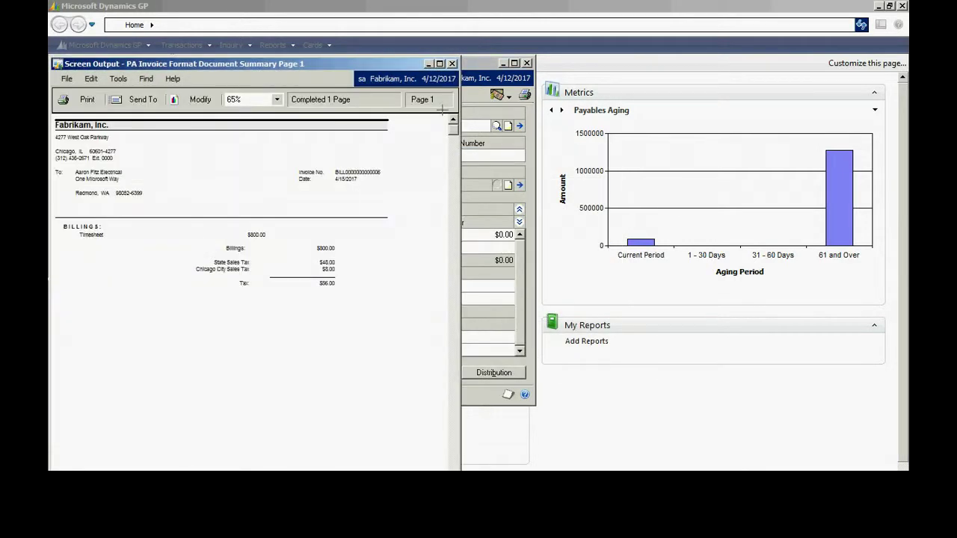
{"action": "left_click", "coordinate": [440, 65]}
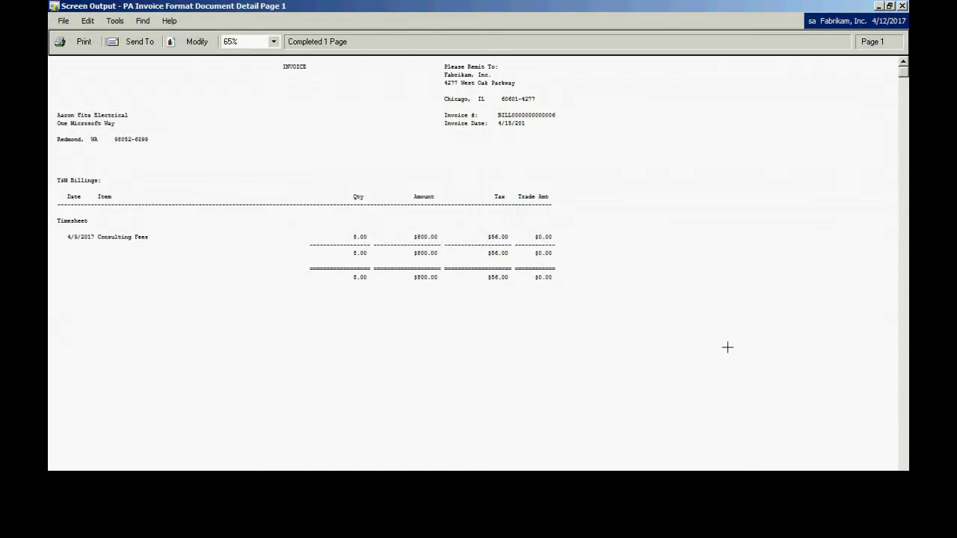
{"action": "left_click", "coordinate": [901, 7]}
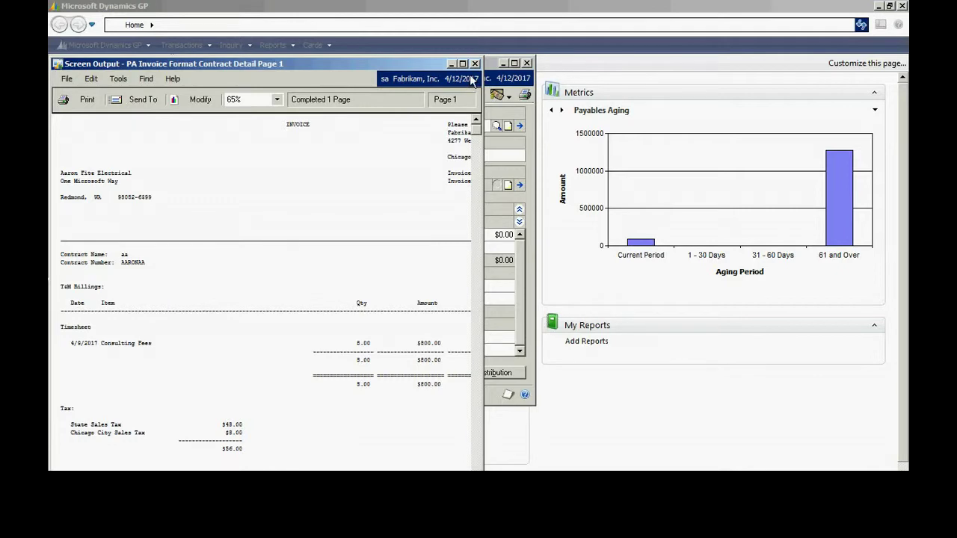
{"action": "left_click", "coordinate": [474, 63]}
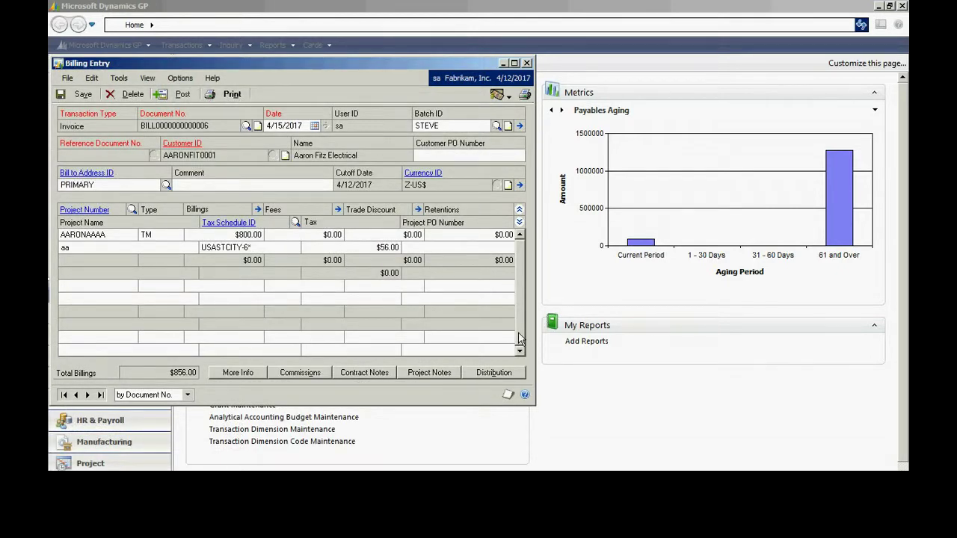
Step: Remove the invoice from batch STEVE, post it, and close Billing Entry
{"action": "double_click", "coordinate": [438, 125]}
{"action": "key", "text": "BackSpace"}
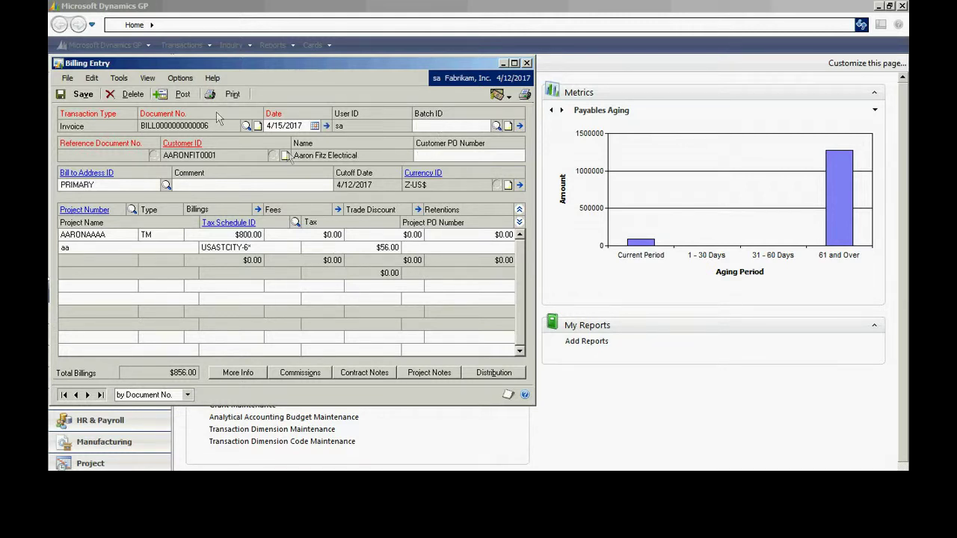
{"action": "left_click", "coordinate": [183, 94]}
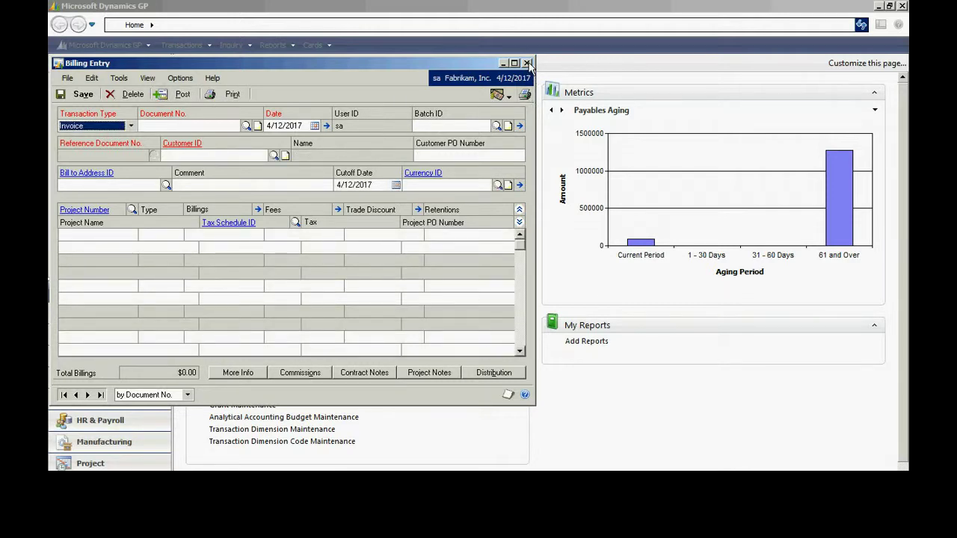
{"action": "left_click", "coordinate": [527, 63]}
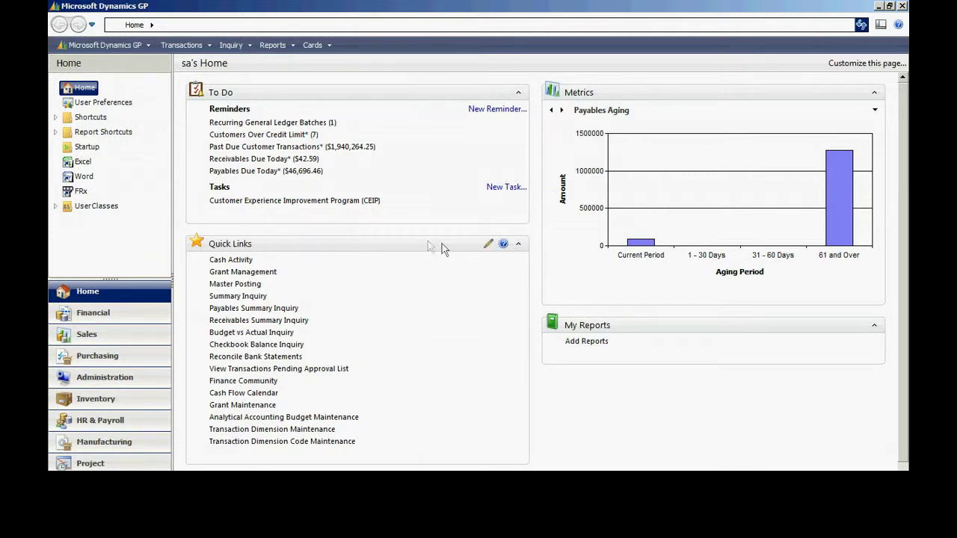
Step: Open the Corporate project inquiry from the Inquiry menu
{"action": "left_click", "coordinate": [231, 45]}
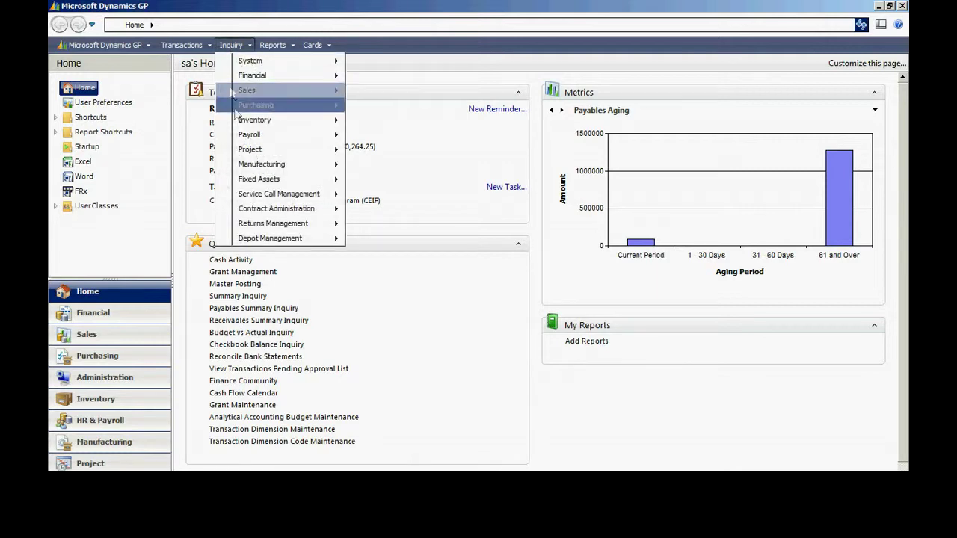
{"action": "mouse_move", "coordinate": [278, 152]}
{"action": "left_click", "coordinate": [374, 152]}
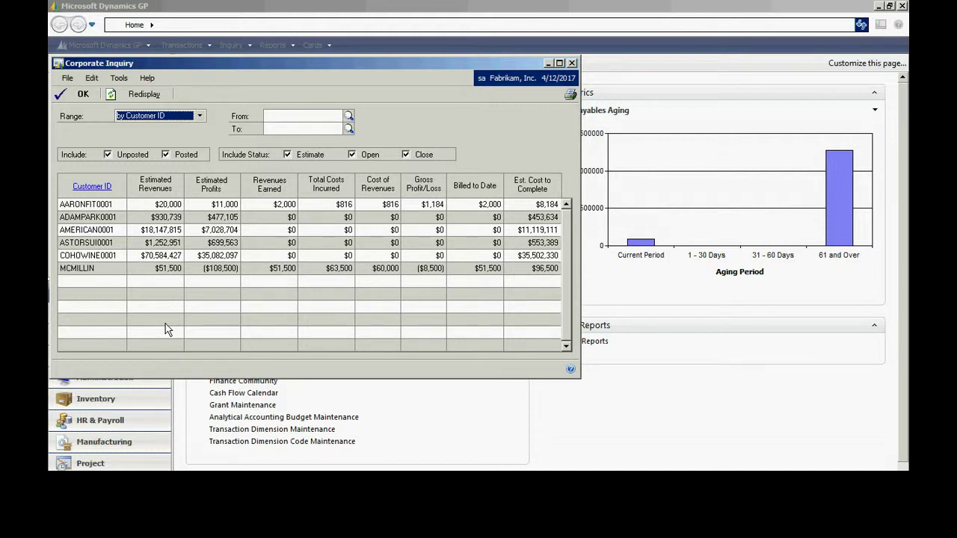
Step: Drill down from customer AARONFIT0001 through contract AARONAA to project AARONAAAA's details
{"action": "left_click", "coordinate": [115, 205]}
{"action": "left_click", "coordinate": [97, 187]}
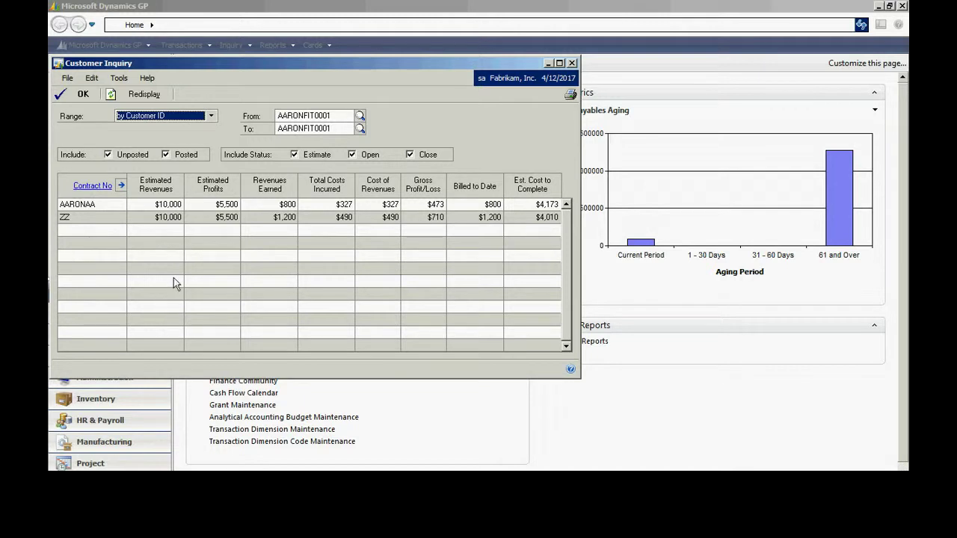
{"action": "left_click", "coordinate": [94, 204]}
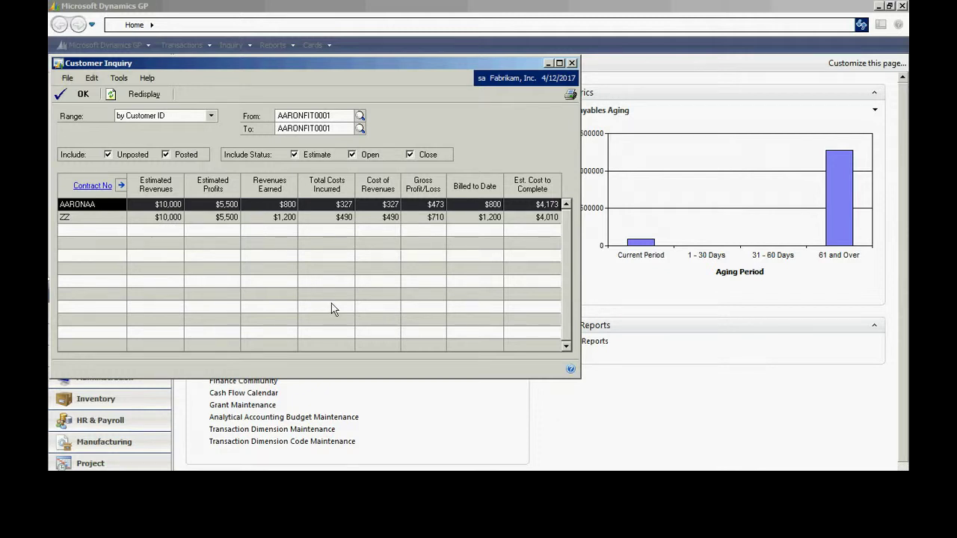
{"action": "left_click", "coordinate": [93, 186]}
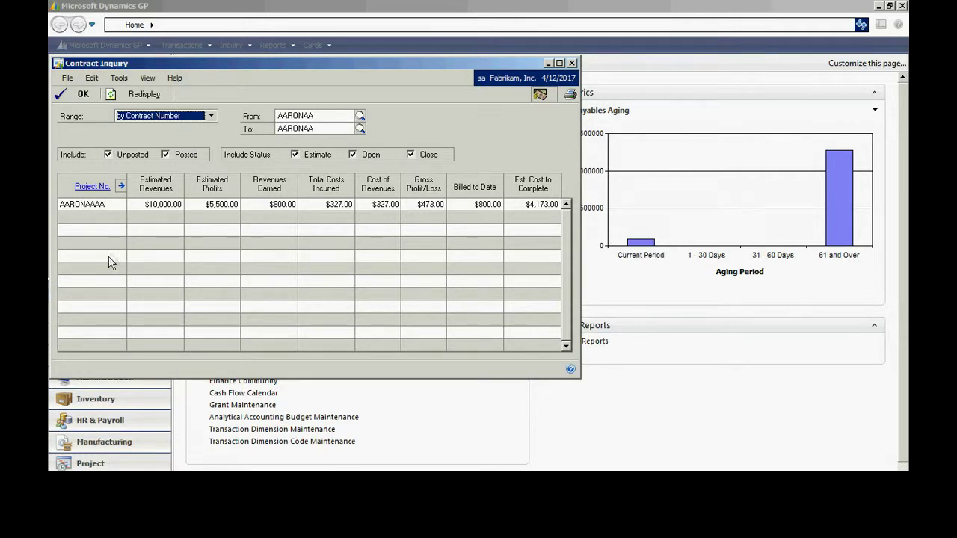
{"action": "left_click", "coordinate": [122, 204]}
{"action": "left_click", "coordinate": [101, 189]}
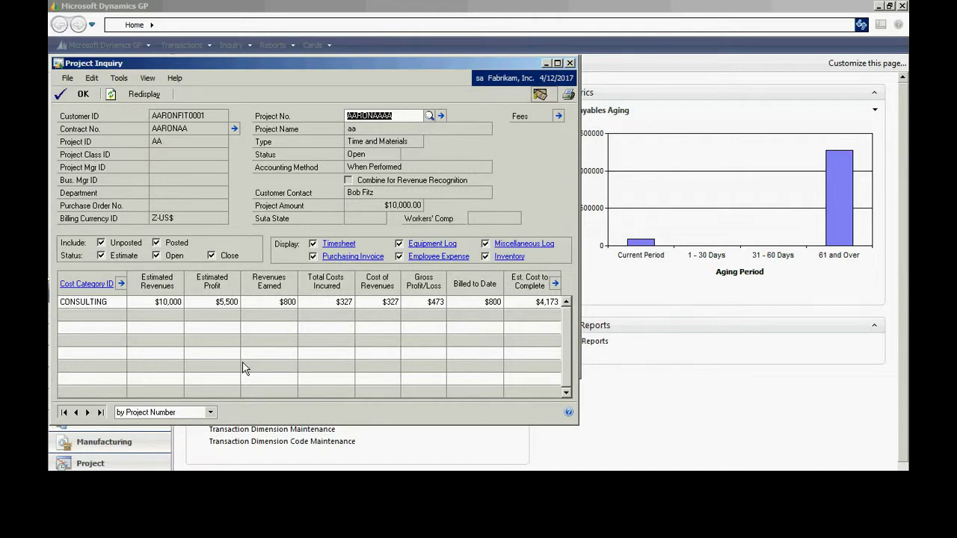
{"action": "left_click", "coordinate": [121, 284]}
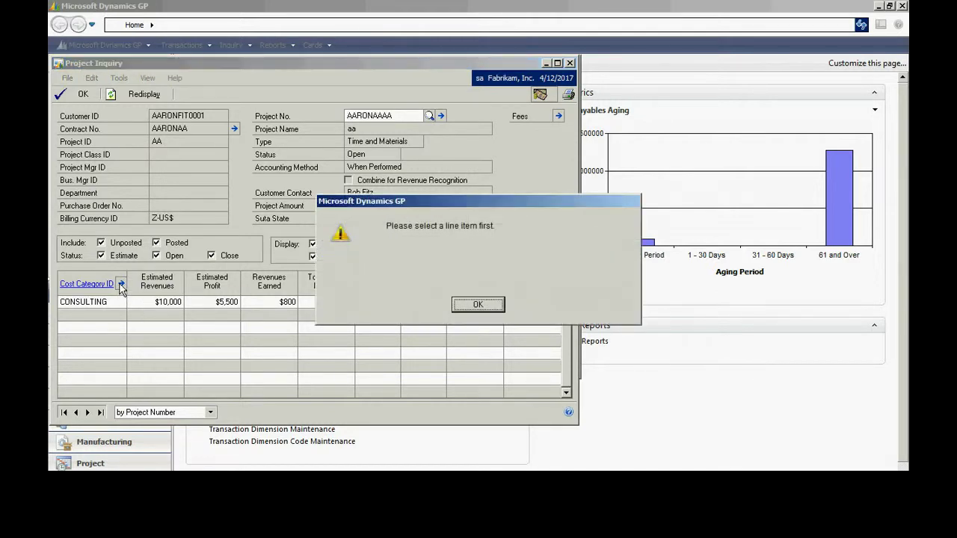
{"action": "left_click", "coordinate": [477, 303]}
{"action": "left_click", "coordinate": [108, 303]}
{"action": "left_click", "coordinate": [121, 284]}
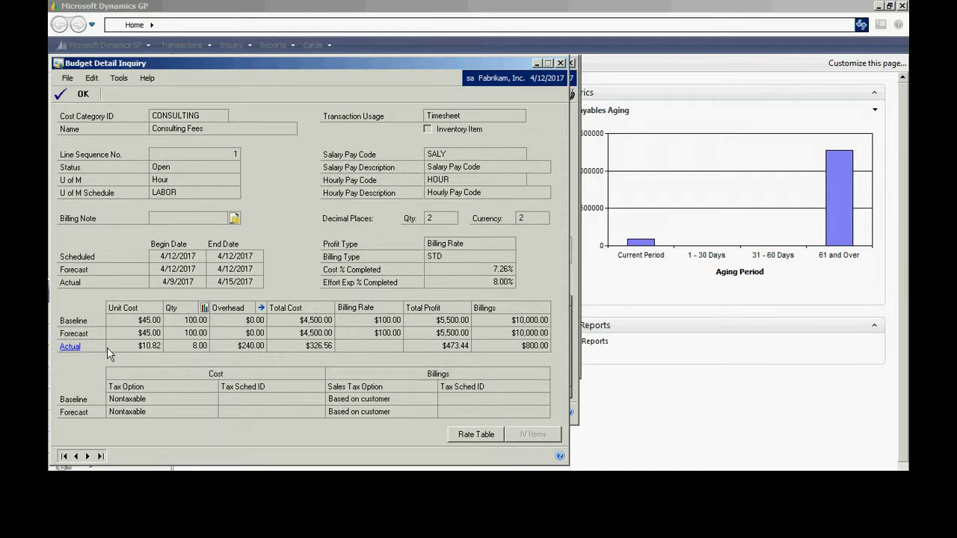
{"action": "left_click", "coordinate": [70, 346]}
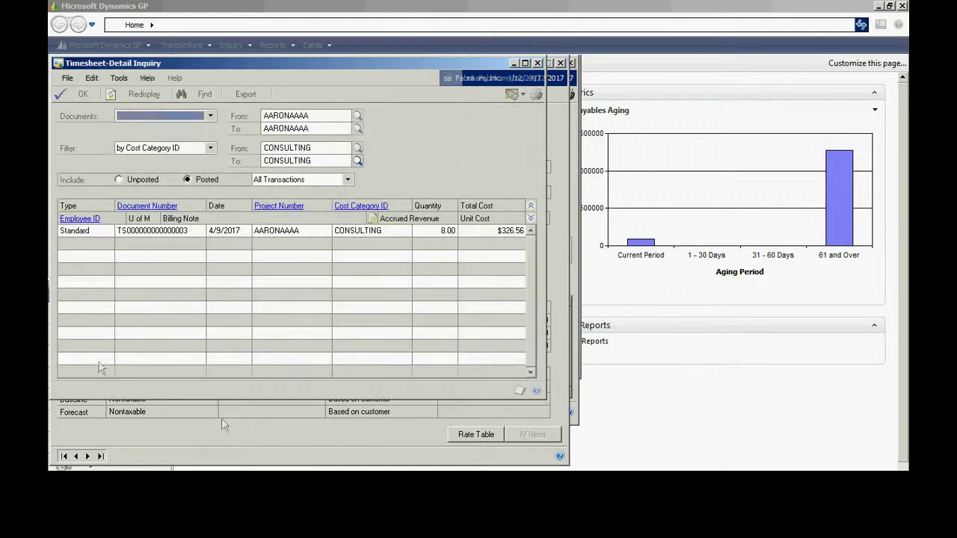
{"action": "left_click", "coordinate": [531, 218]}
{"action": "left_click", "coordinate": [253, 230]}
{"action": "left_click", "coordinate": [157, 230]}
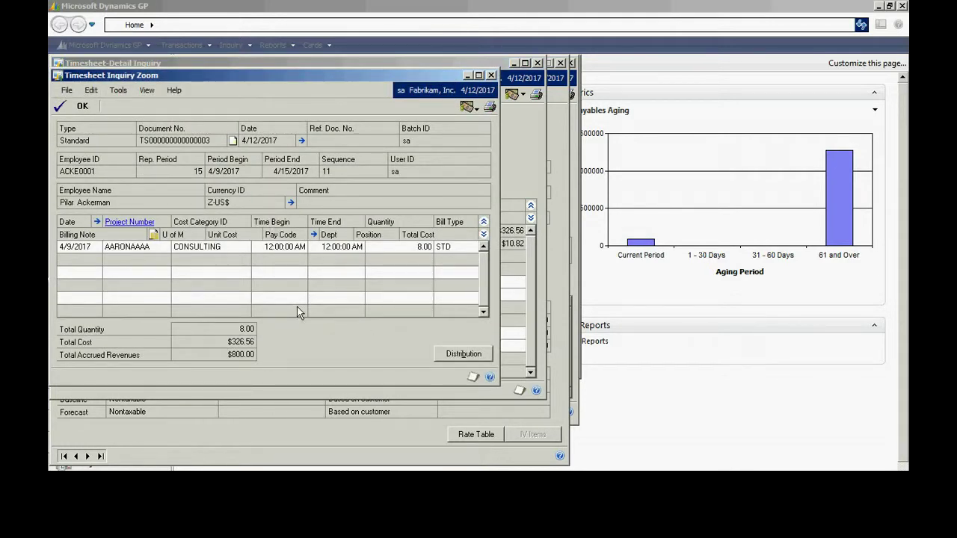
{"action": "left_click", "coordinate": [491, 75]}
{"action": "left_click", "coordinate": [537, 63]}
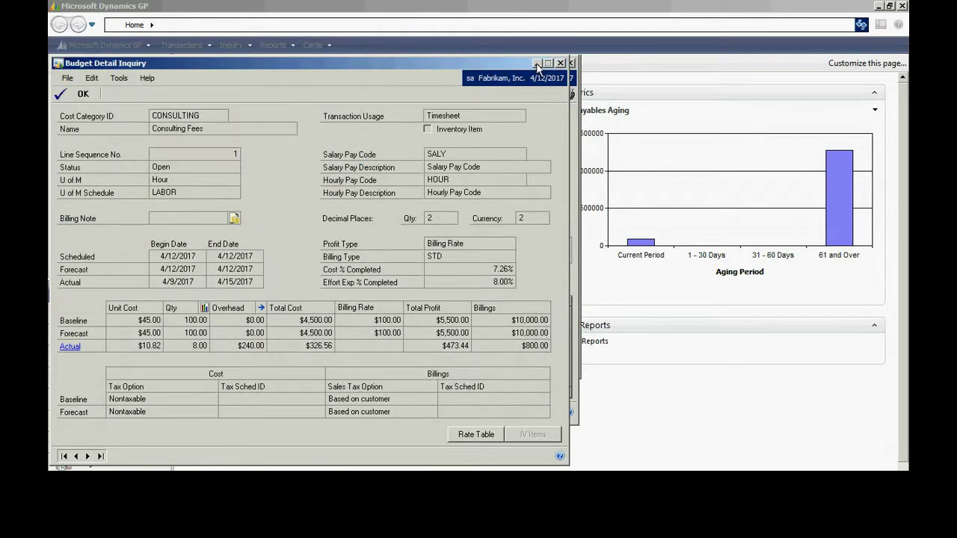
{"action": "left_click", "coordinate": [561, 63]}
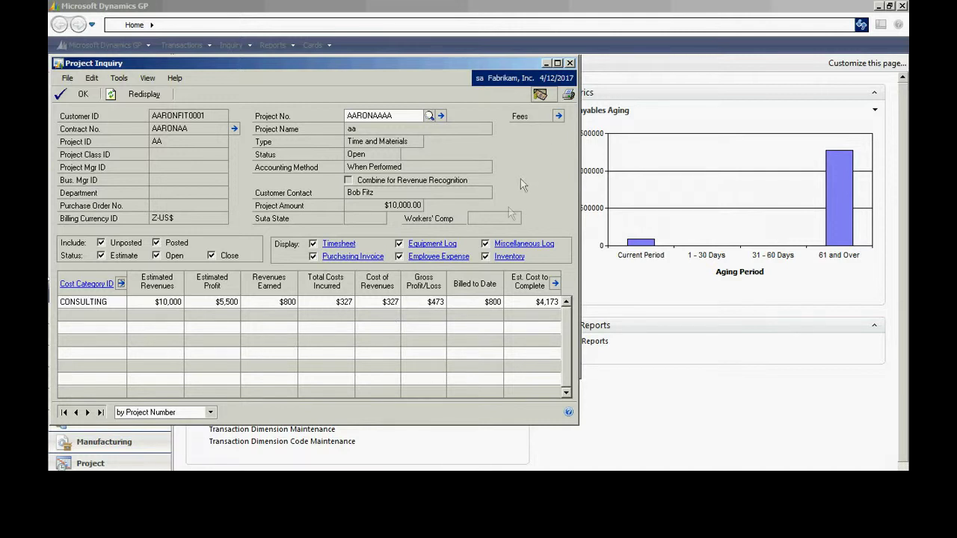
Step: Print the AARONAAAA project inquiry to Screen and maximize the PA Inquiry Project report window
{"action": "left_click", "coordinate": [568, 95]}
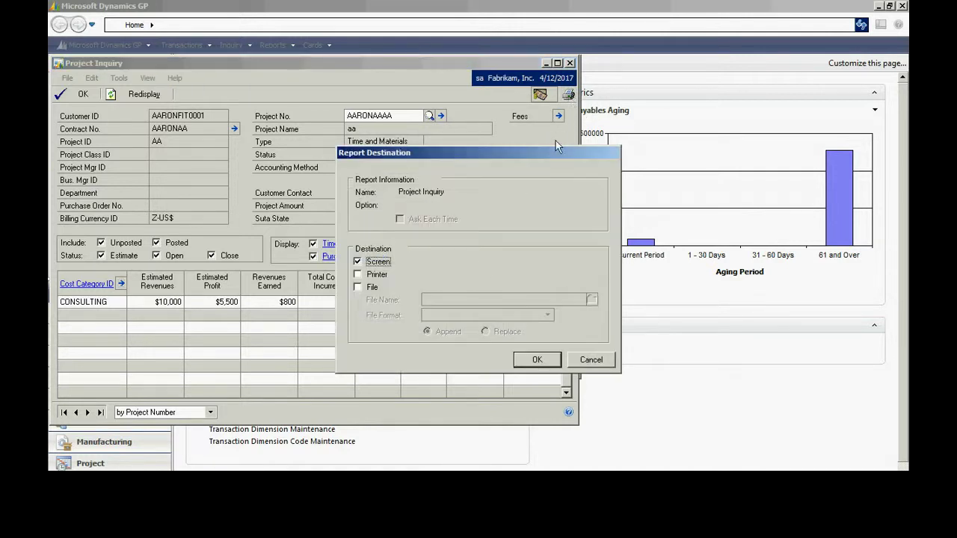
{"action": "left_click", "coordinate": [537, 360]}
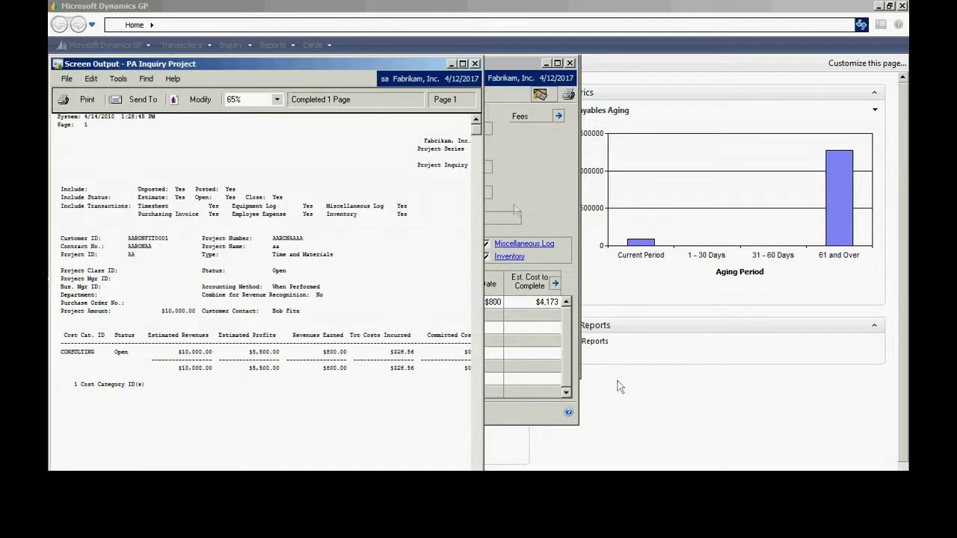
{"action": "left_click", "coordinate": [464, 64]}
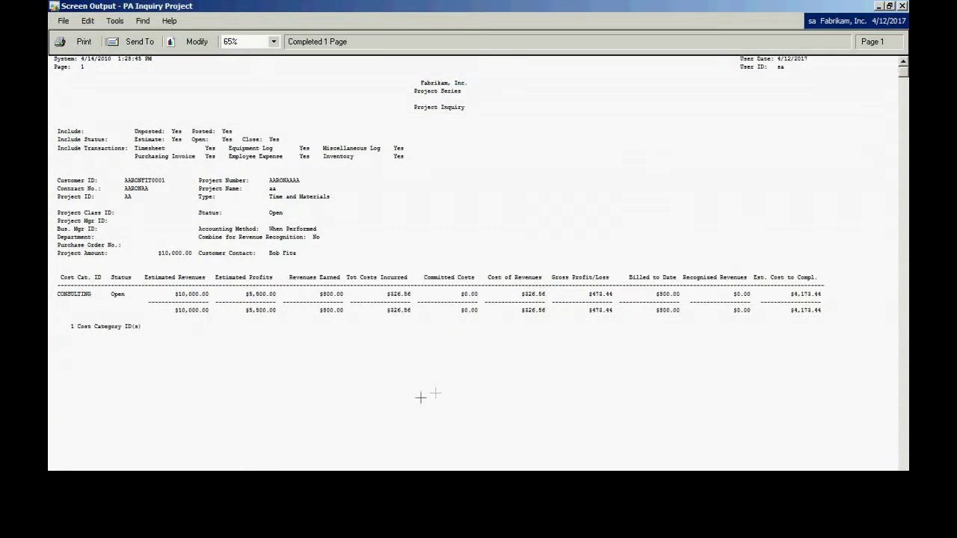